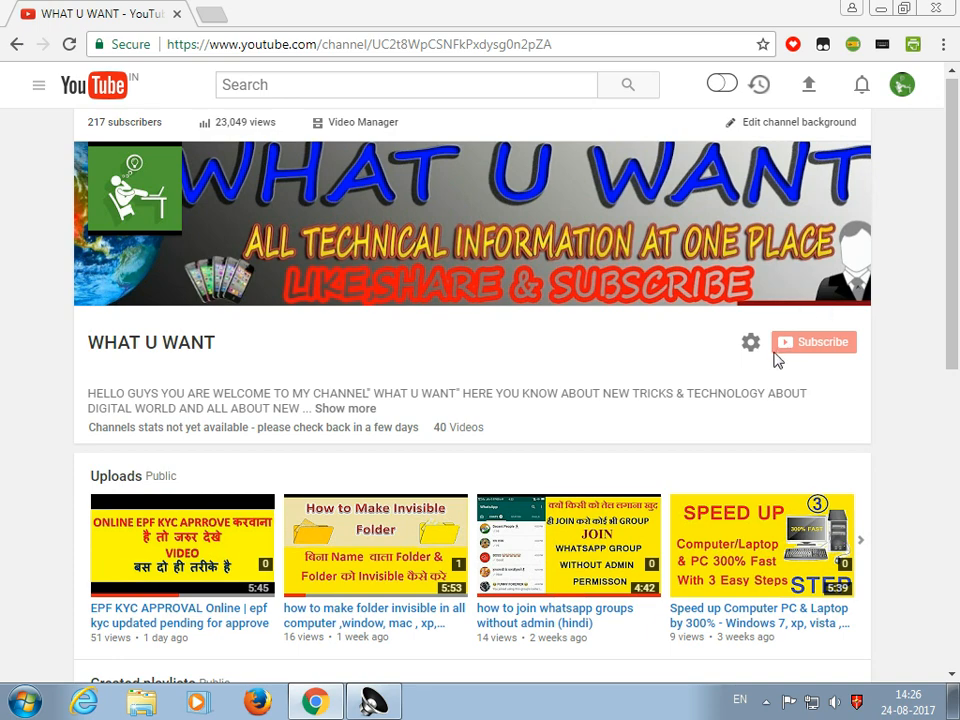
Open the Google home page in a new browser tab
{"action": "scroll", "coordinate": [955, 190], "scroll_direction": "down", "scroll_amount": 1}
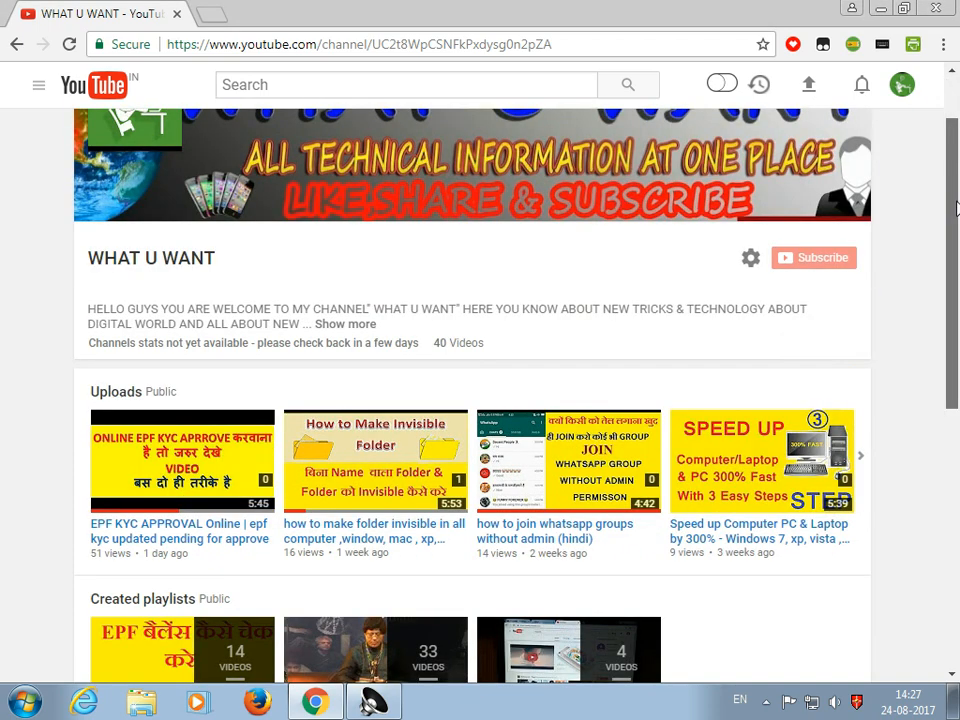
{"action": "scroll", "coordinate": [950, 175], "scroll_direction": "up", "scroll_amount": 1}
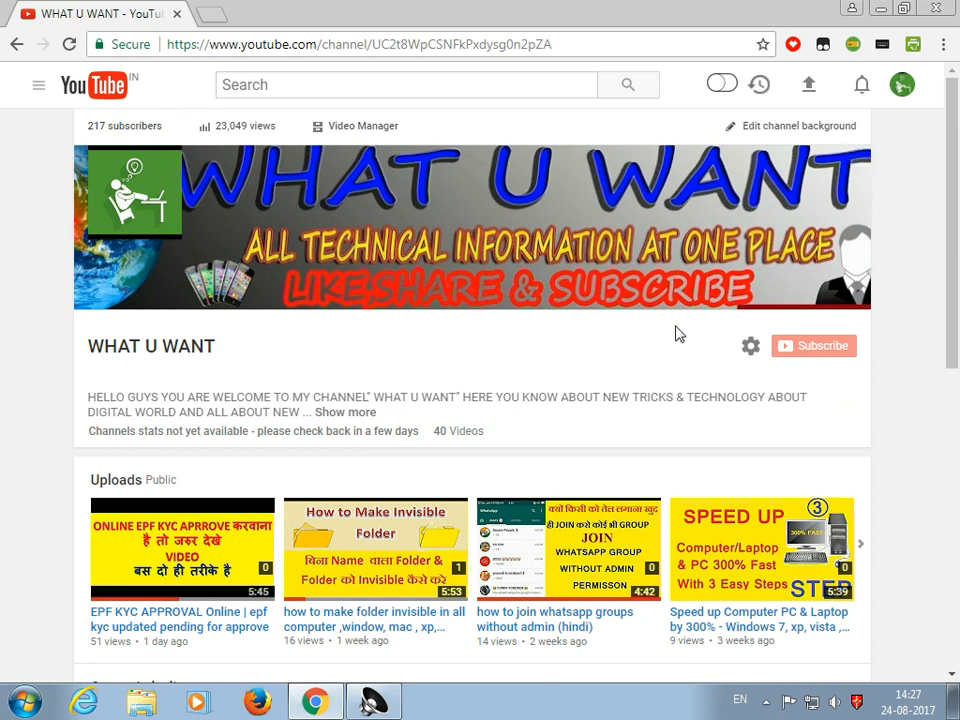
{"action": "left_click", "coordinate": [212, 16]}
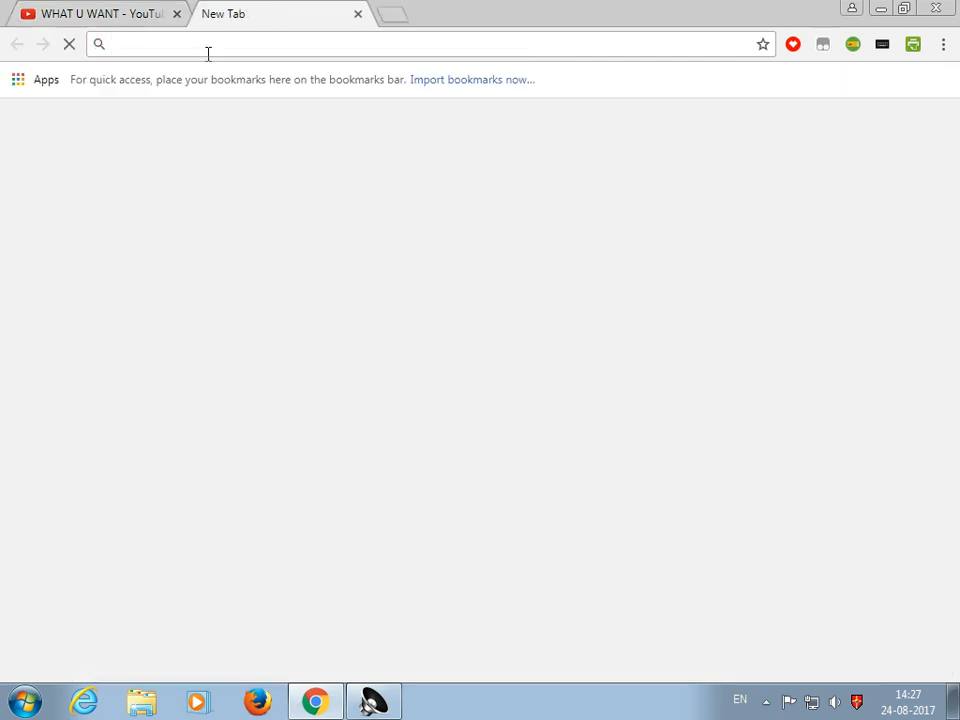
{"action": "type", "text": "G"}
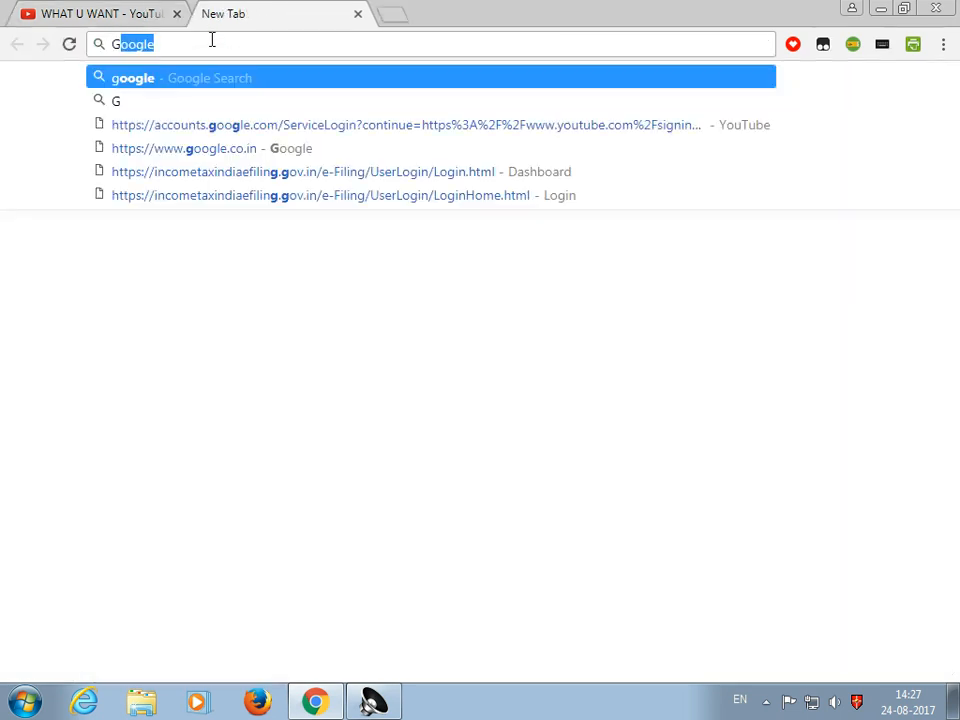
{"action": "key", "text": "Return"}
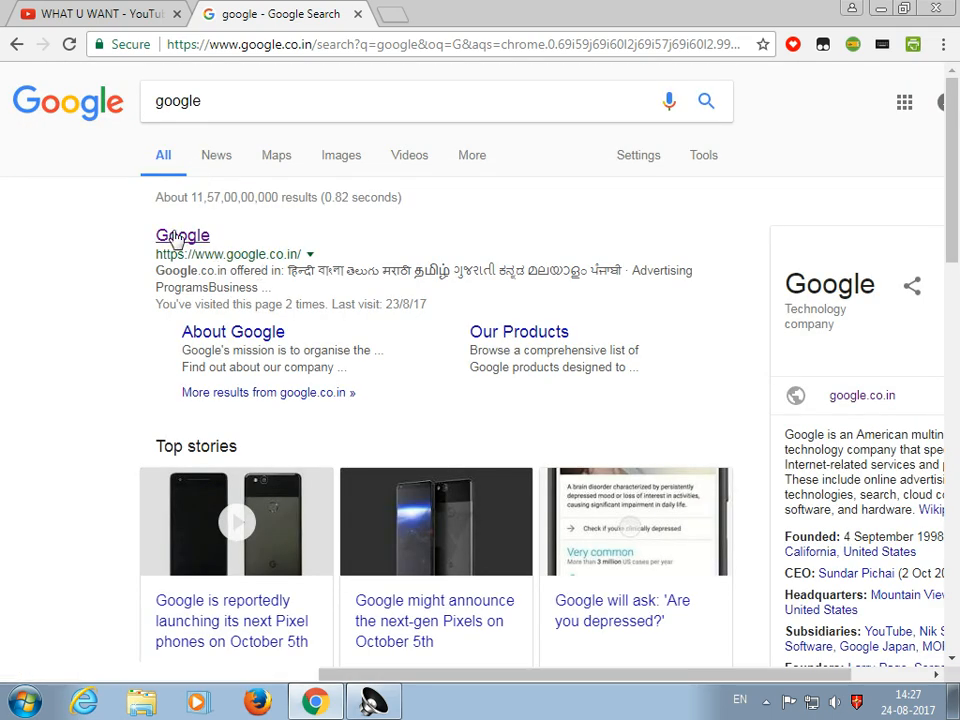
{"action": "left_click", "coordinate": [176, 237]}
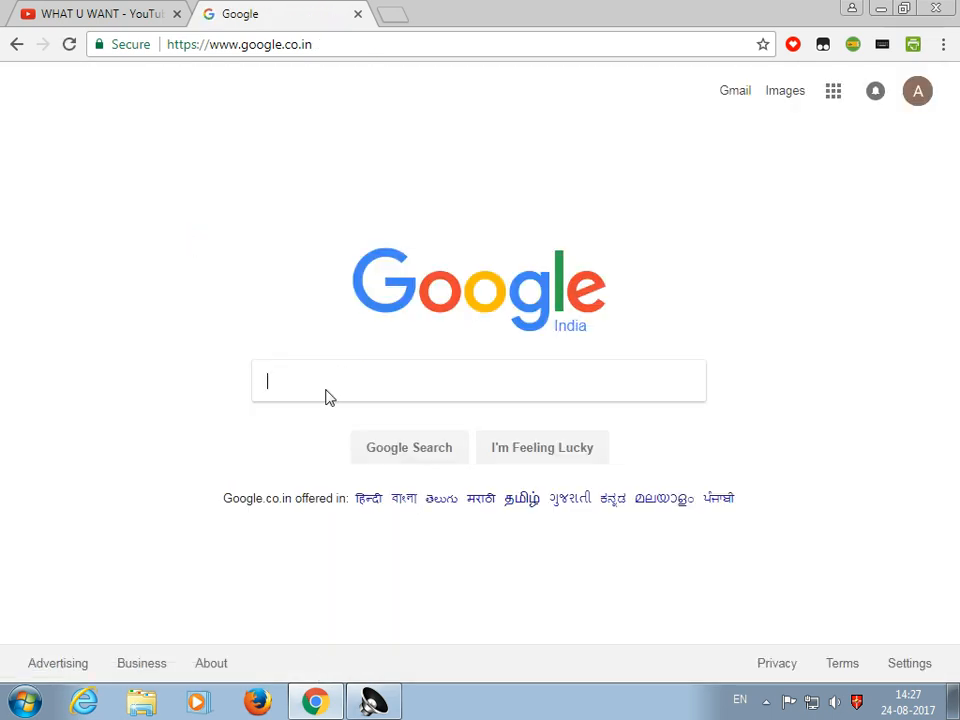
Search Google for 'efiling' and open the 'Login - Income Tax' result
{"action": "left_click", "coordinate": [328, 386]}
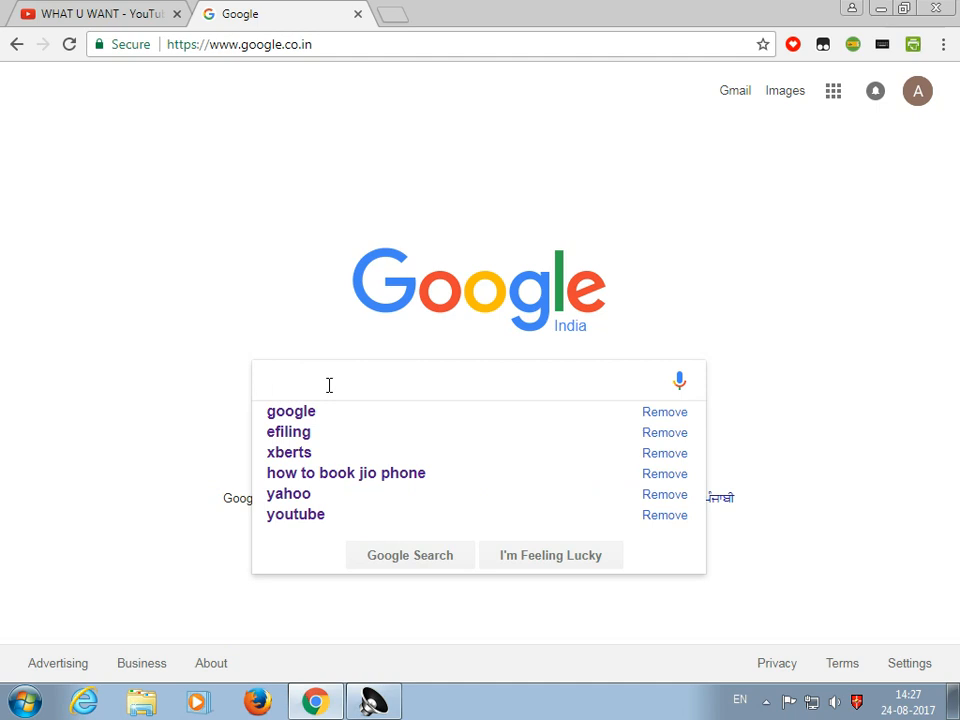
{"action": "type", "text": "E"}
{"action": "key", "text": "Down"}
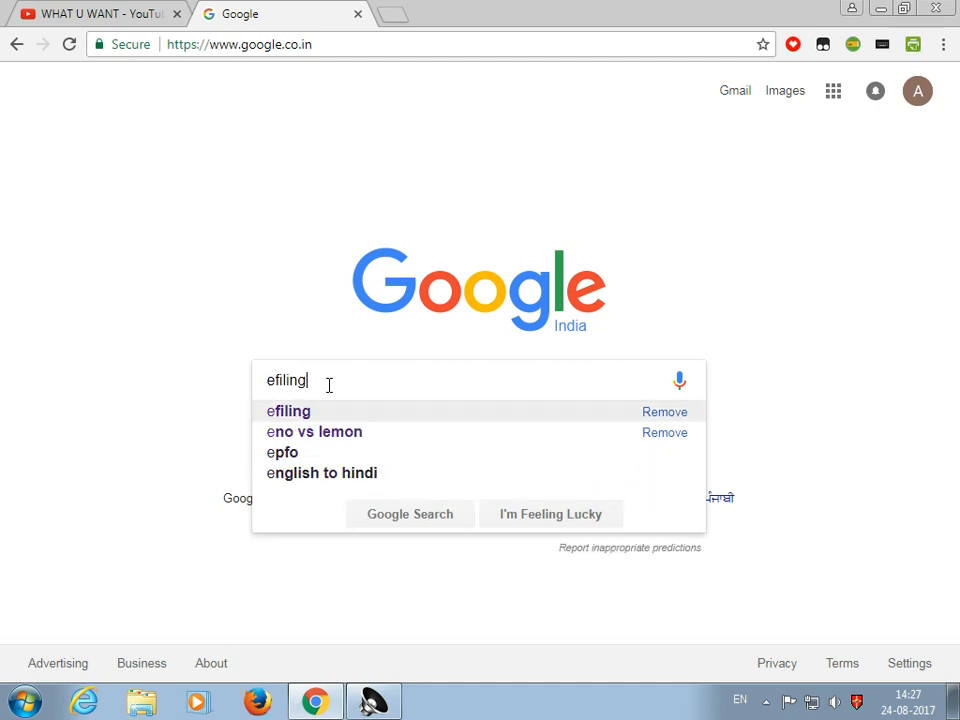
{"action": "key", "text": "Return"}
{"action": "key", "text": "Return"}
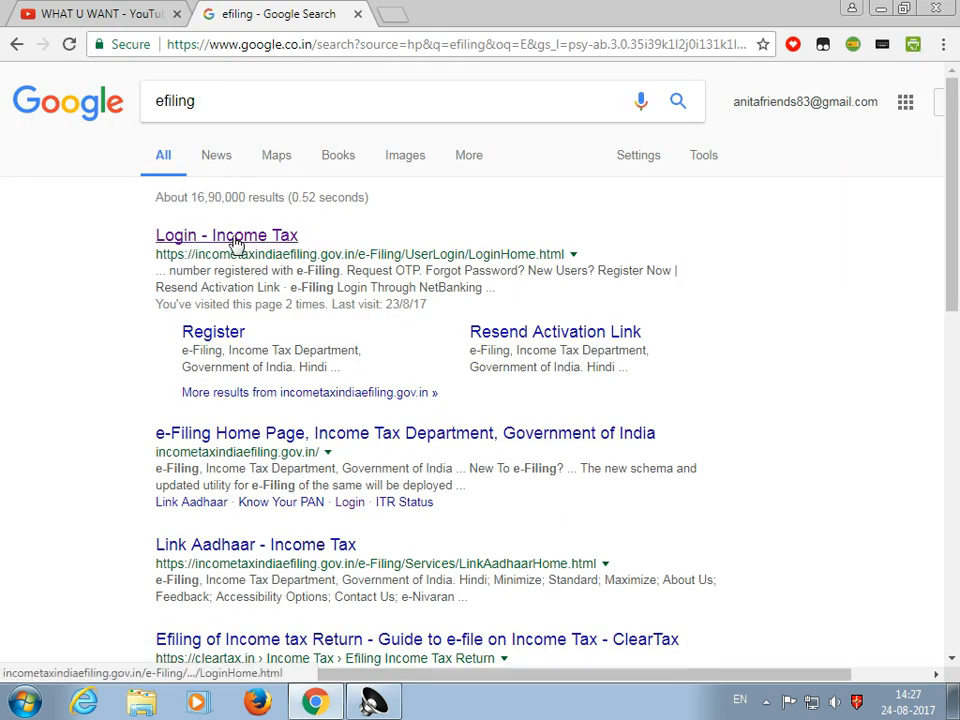
{"action": "left_click", "coordinate": [235, 238]}
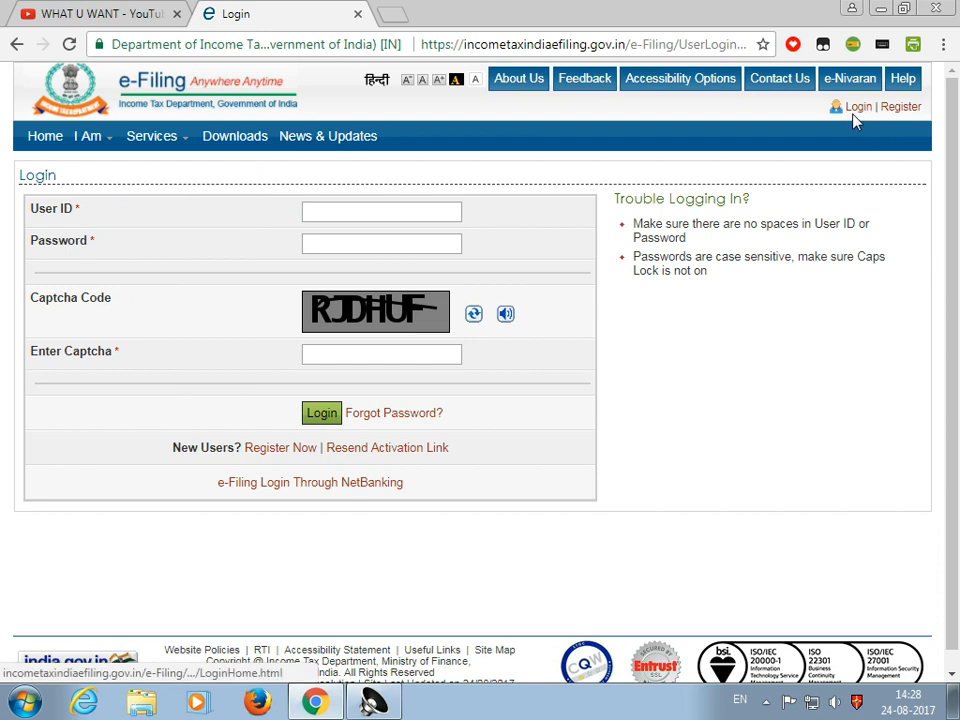
Enter the user ID and the account password, correcting a mistyped password
{"action": "left_click", "coordinate": [359, 213]}
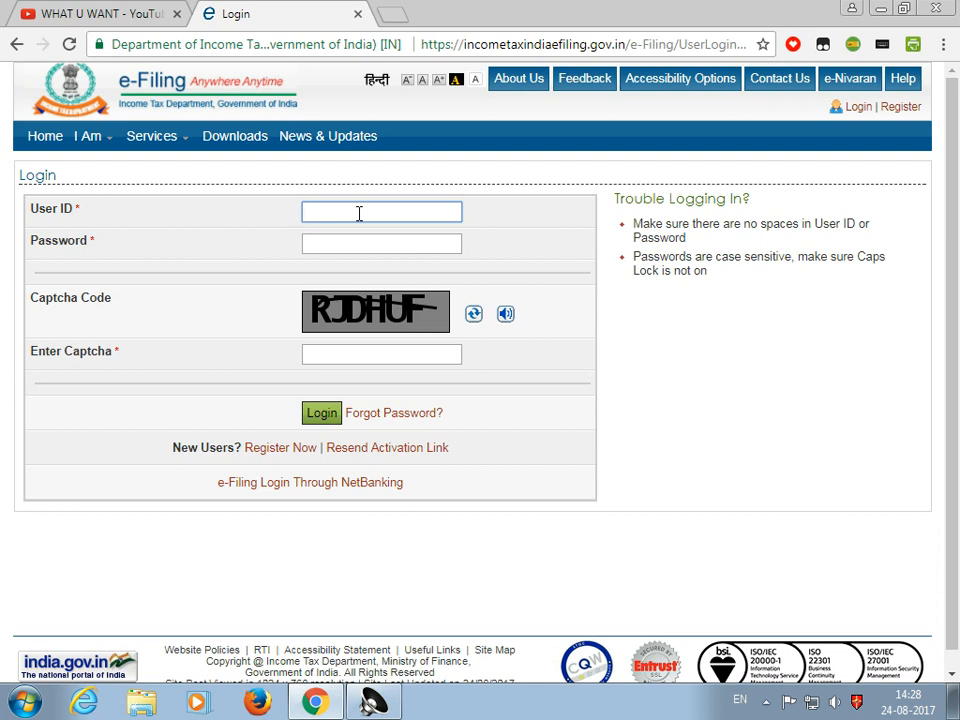
{"action": "left_click", "coordinate": [345, 244]}
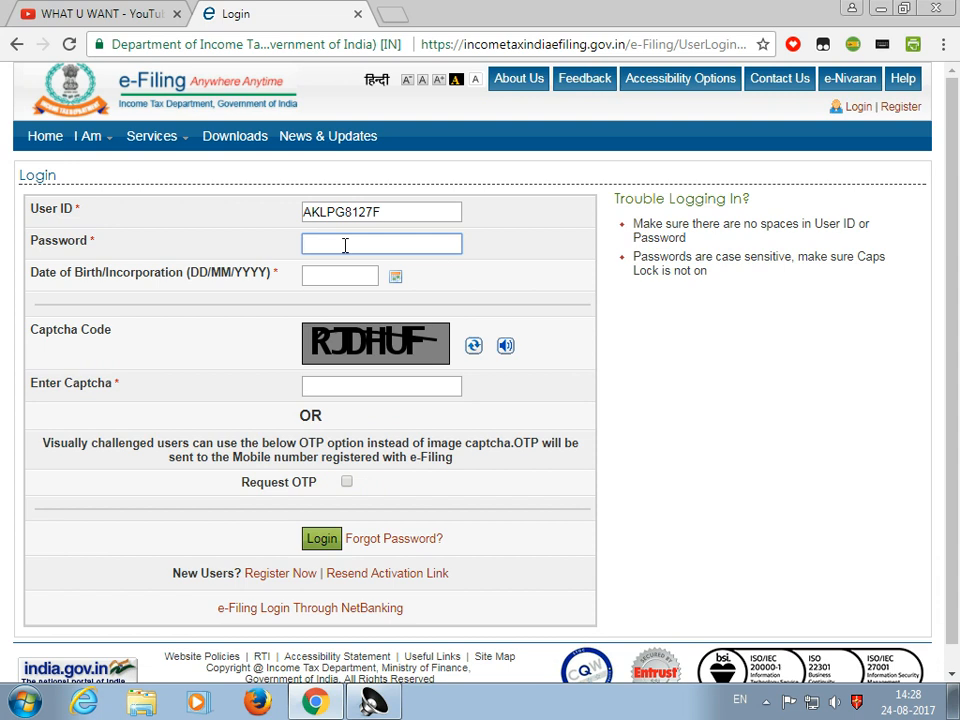
{"action": "type", "text": "••••••••"}
{"action": "key", "text": "BackSpace"}
{"action": "key", "text": "BackSpace"}
{"action": "key", "text": "BackSpace"}
{"action": "key", "text": "BackSpace"}
{"action": "key", "text": "BackSpace"}
{"action": "key", "text": "BackSpace"}
{"action": "key", "text": "BackSpace"}
{"action": "key", "text": "BackSpace"}
{"action": "key", "text": "BackSpace"}
{"action": "key", "text": "BackSpace"}
{"action": "type", "text": "••••••••"}
Fill in the date of birth and the captcha, then log in
{"action": "left_click", "coordinate": [326, 274]}
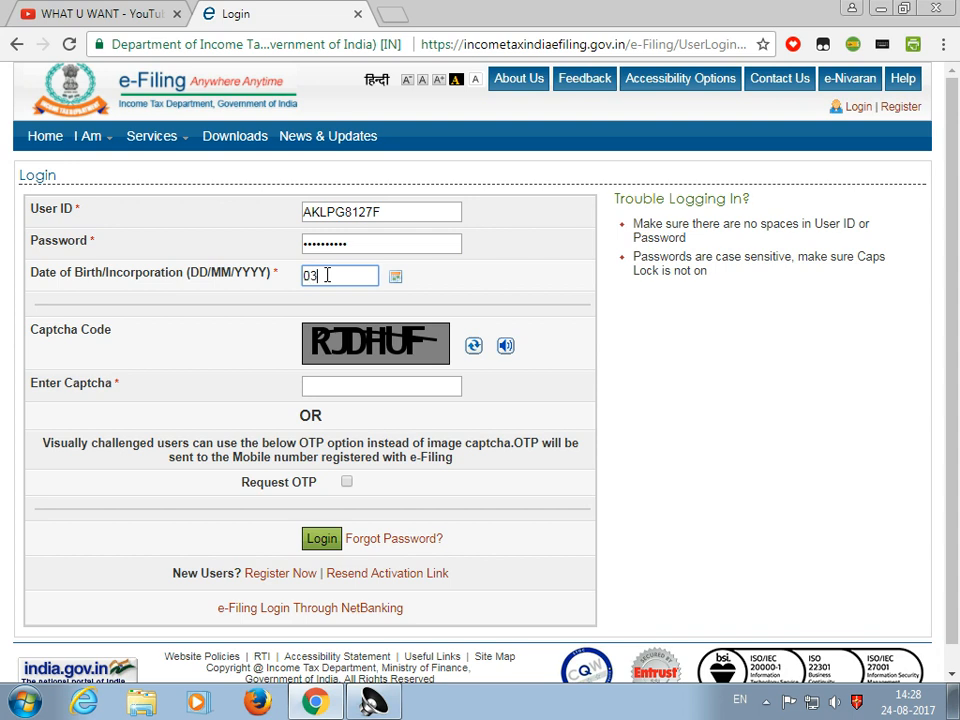
{"action": "left_click", "coordinate": [333, 392]}
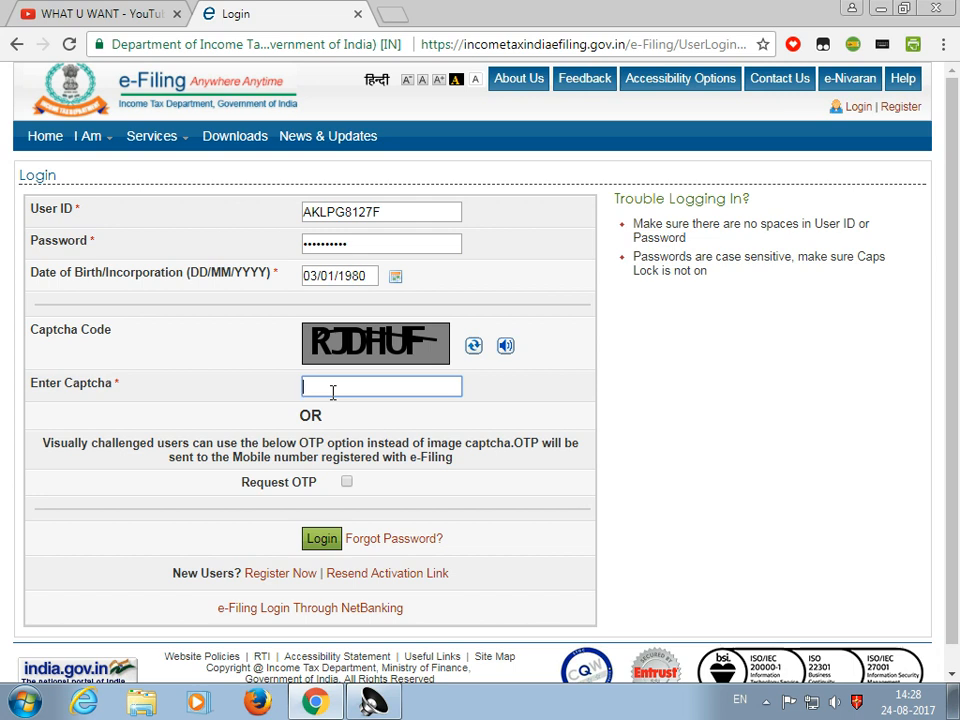
{"action": "type", "text": "RJDHUF"}
{"action": "left_click", "coordinate": [322, 541]}
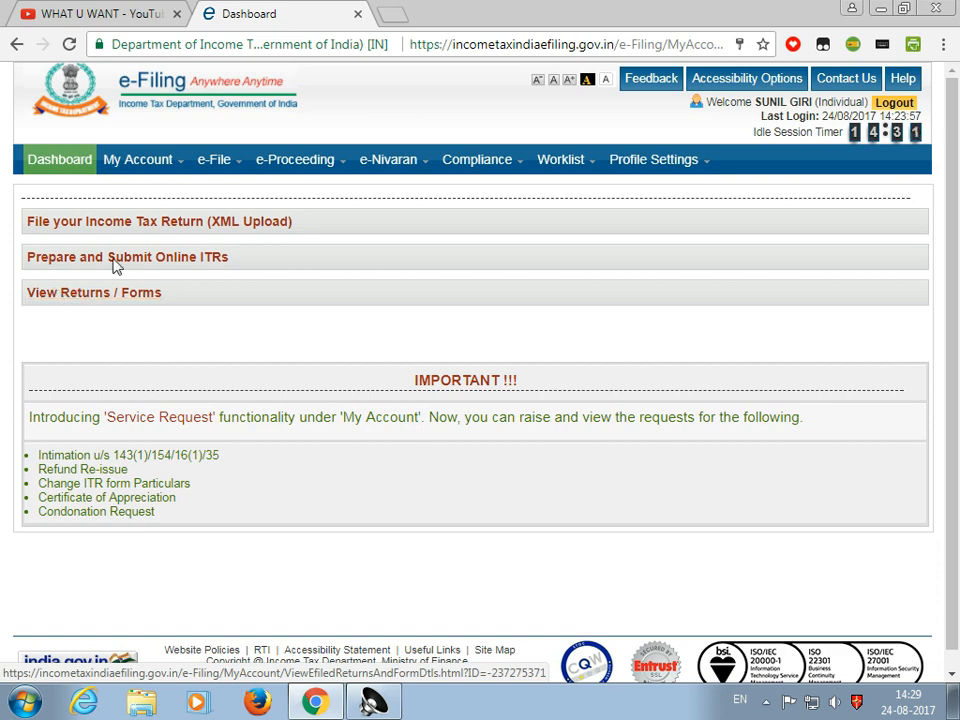
Choose Prepare and Submit Online ITR from the e-File menu
{"action": "mouse_move", "coordinate": [176, 171]}
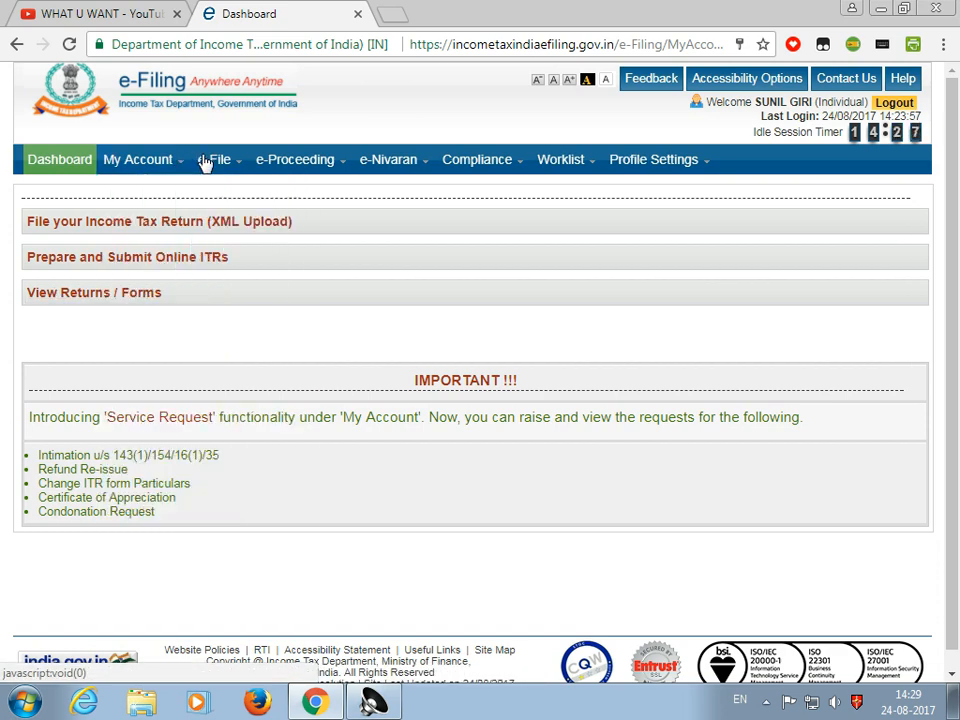
{"action": "mouse_move", "coordinate": [213, 164]}
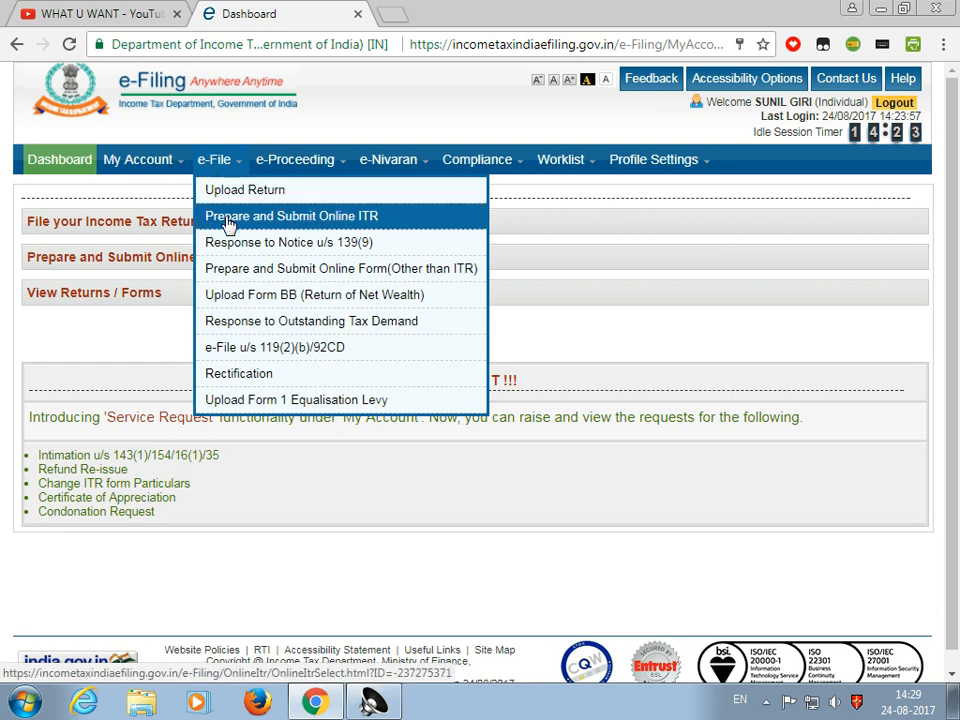
{"action": "left_click", "coordinate": [226, 222]}
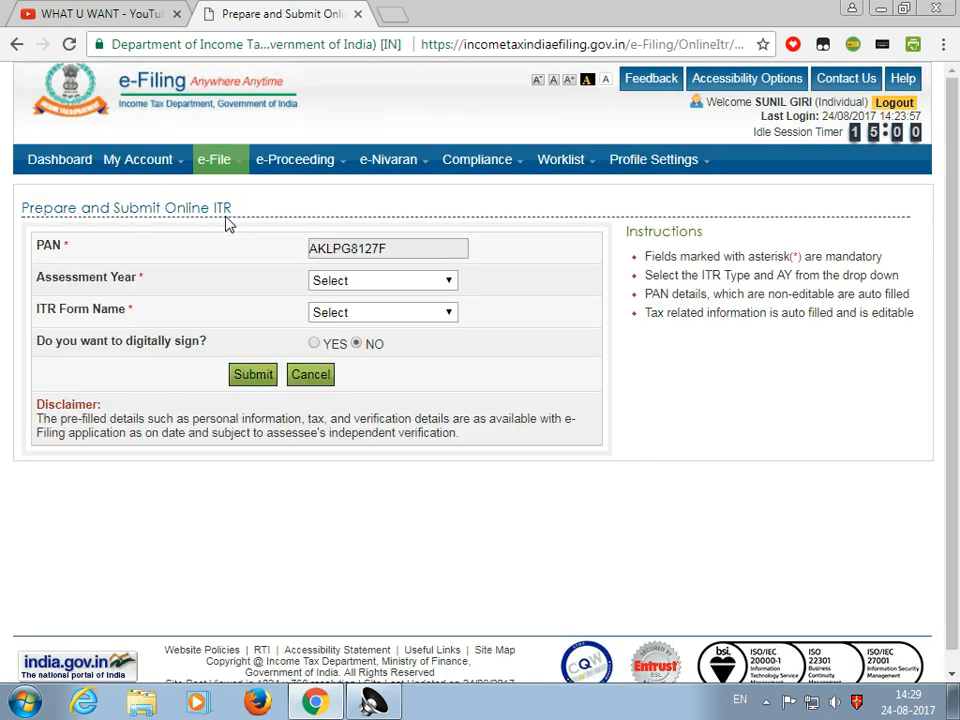
Select Assessment Year 2017-18 and ITR Form Name ITR-1
{"action": "left_click", "coordinate": [366, 285]}
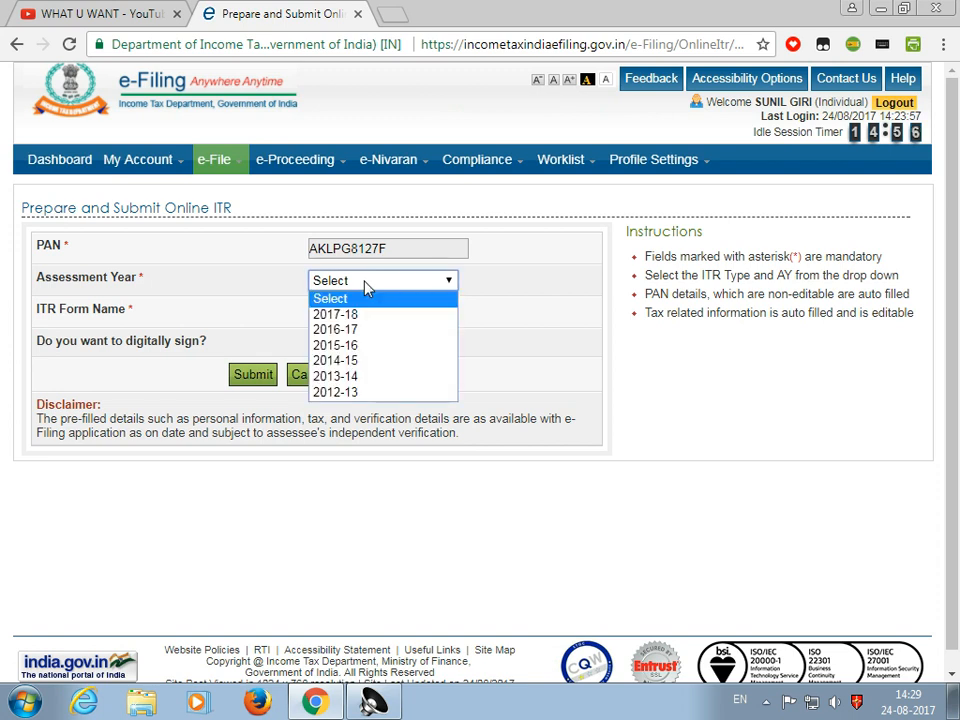
{"action": "left_click", "coordinate": [346, 316]}
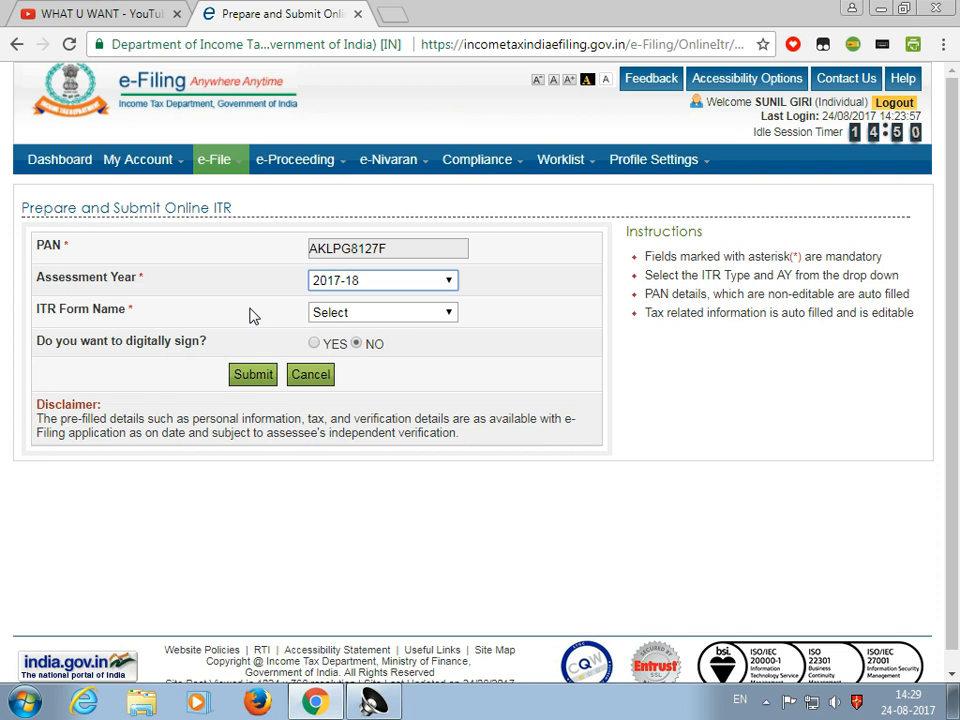
{"action": "left_click", "coordinate": [402, 312]}
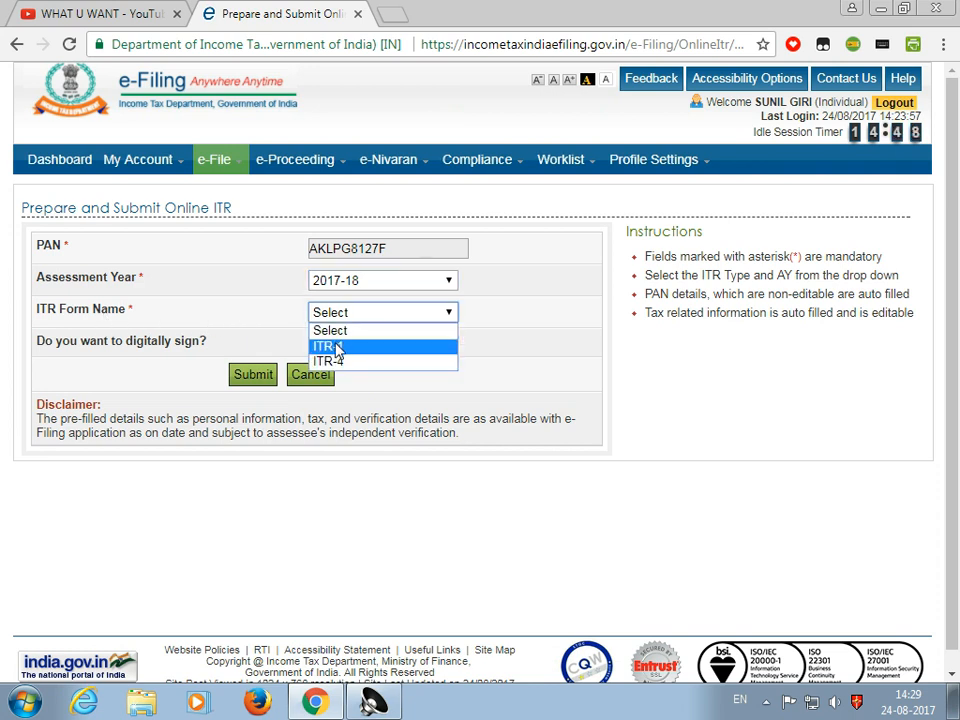
{"action": "left_click", "coordinate": [336, 347]}
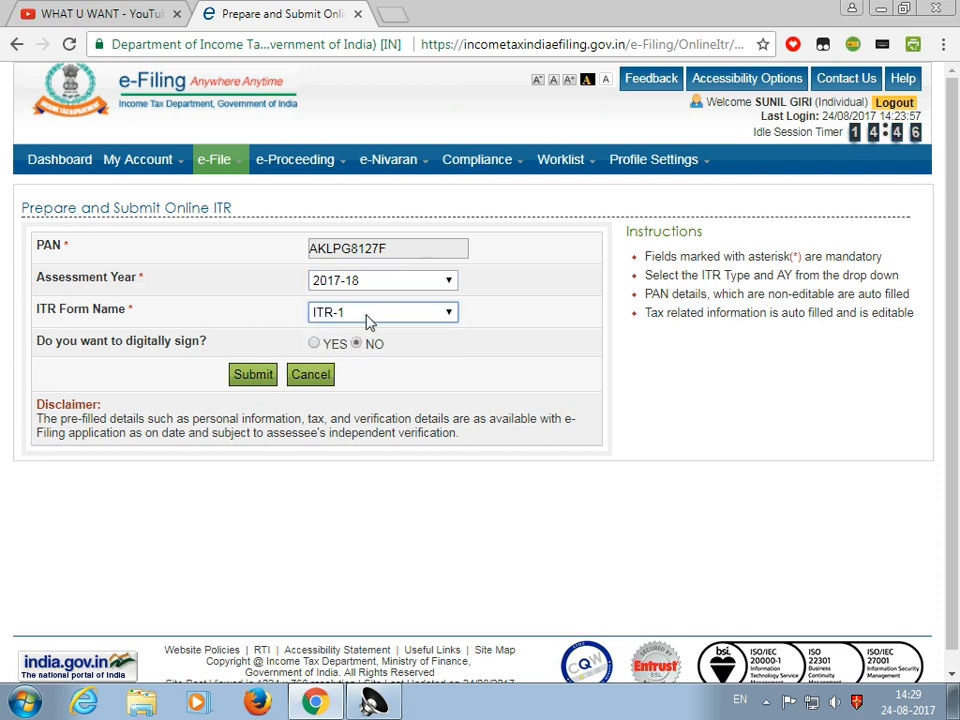
{"action": "left_click", "coordinate": [370, 318]}
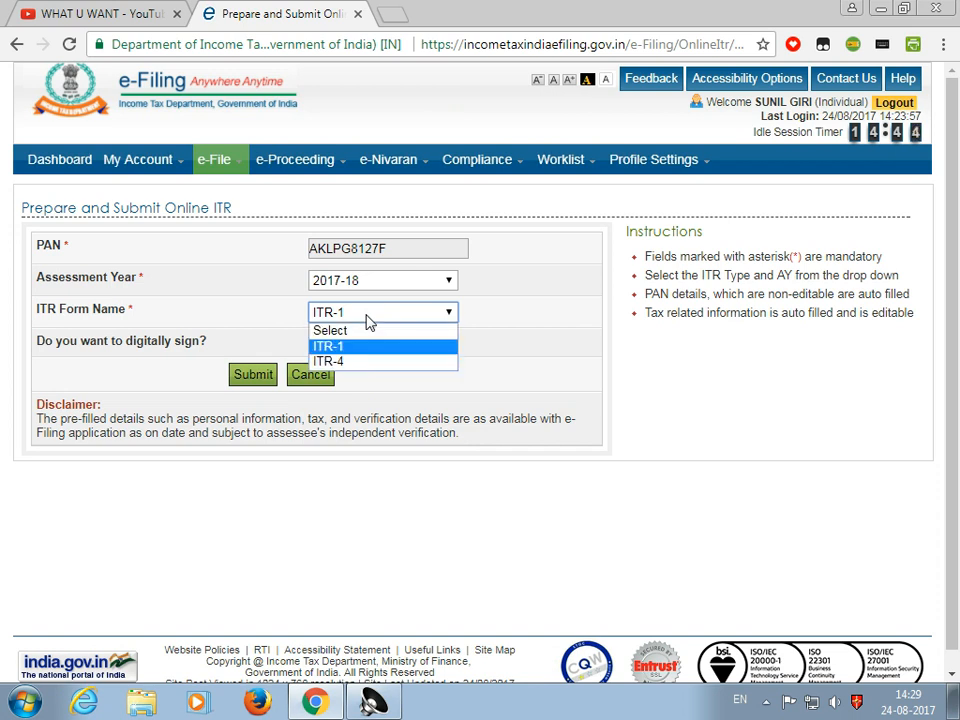
{"action": "left_click", "coordinate": [365, 352]}
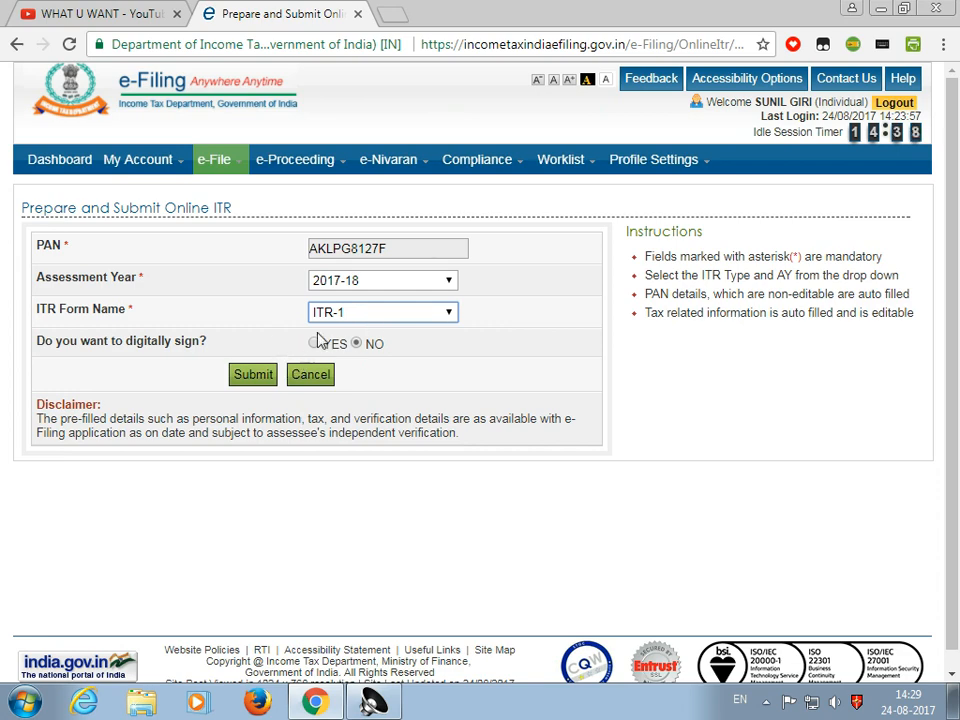
Submit the selection to open the ITR-1 form, then save a draft
{"action": "left_click", "coordinate": [250, 376]}
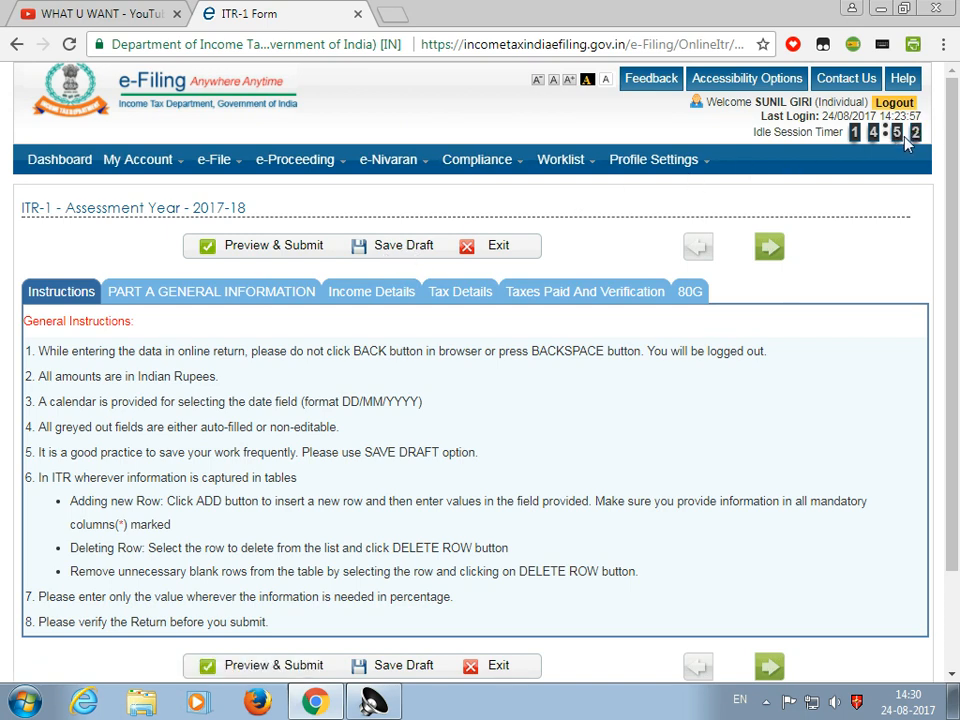
{"action": "left_click", "coordinate": [395, 250]}
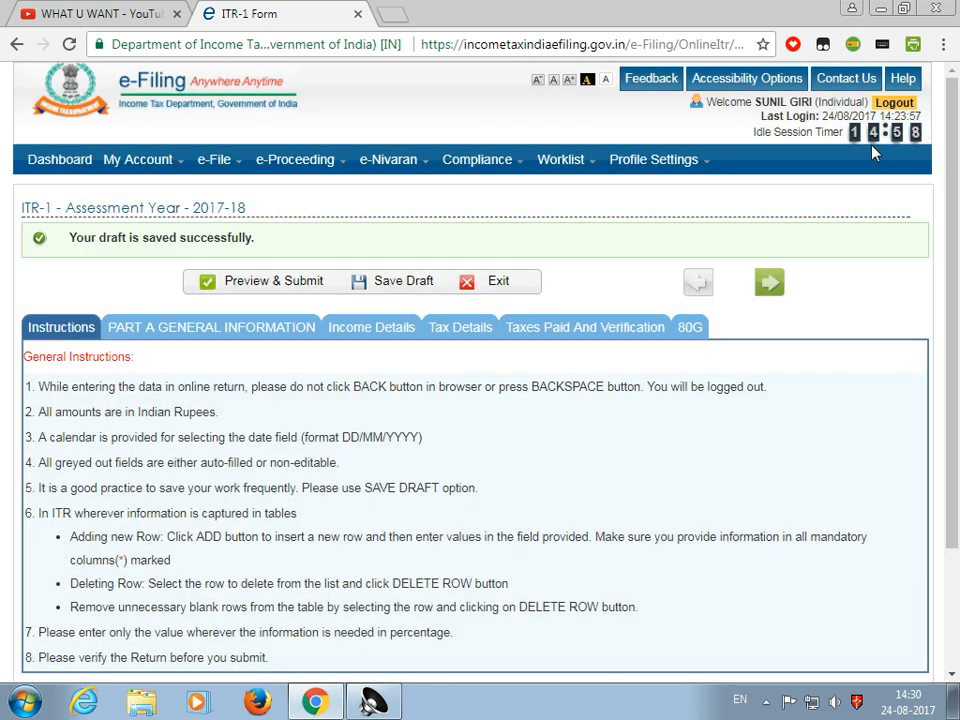
{"action": "scroll", "coordinate": [237, 535], "scroll_direction": "down", "scroll_amount": 3}
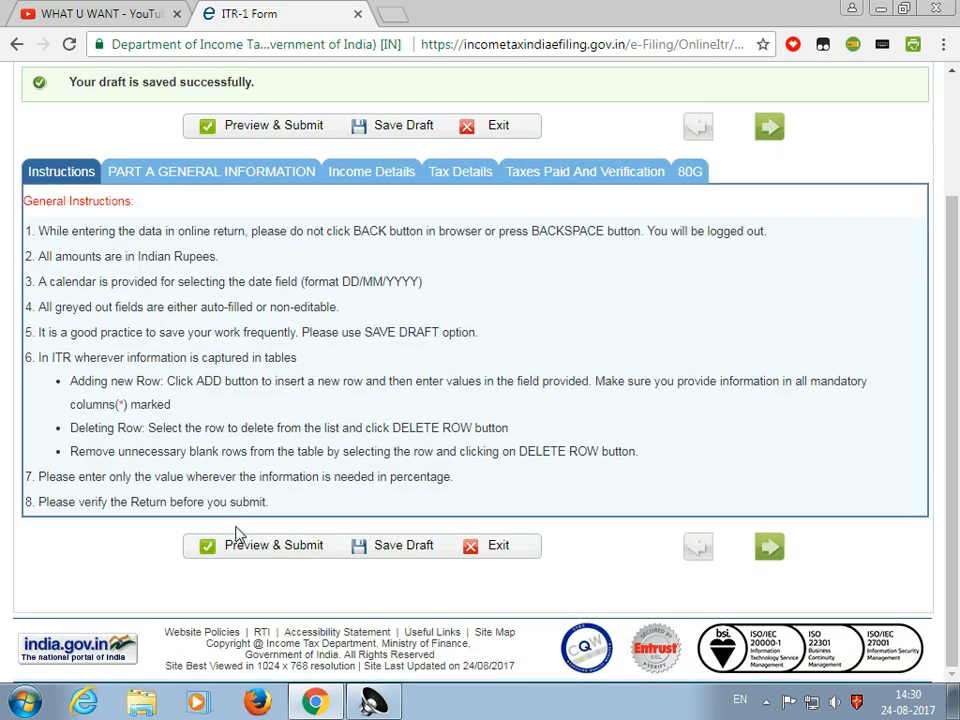
{"action": "scroll", "coordinate": [165, 425], "scroll_direction": "up", "scroll_amount": 2}
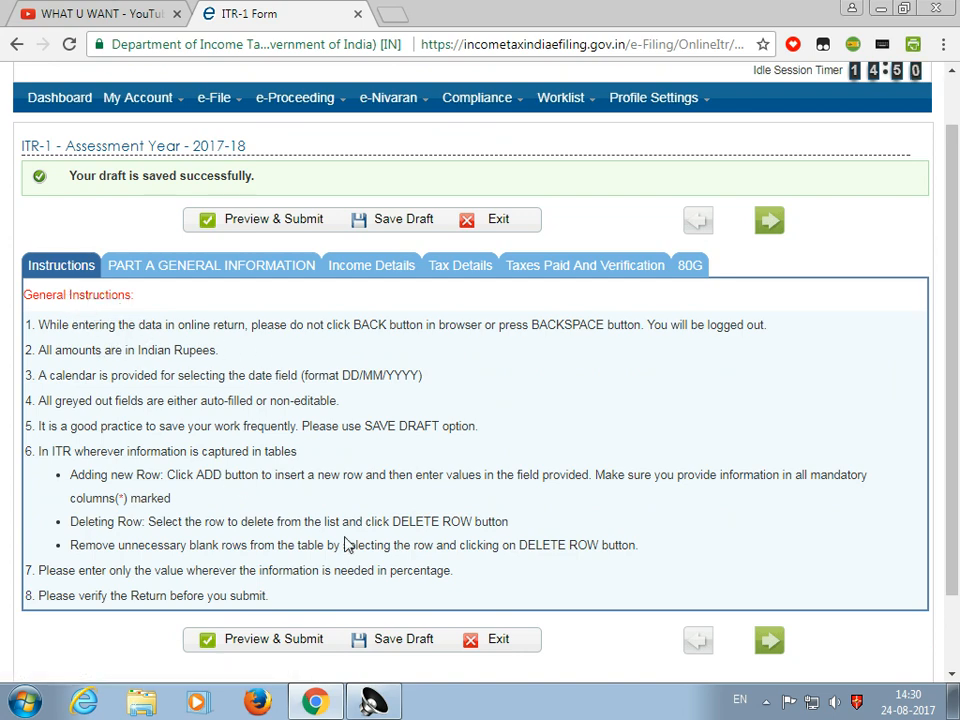
Open Part A General Information and look over the empty Aadhaar Enrolment Id field
{"action": "left_click", "coordinate": [192, 271]}
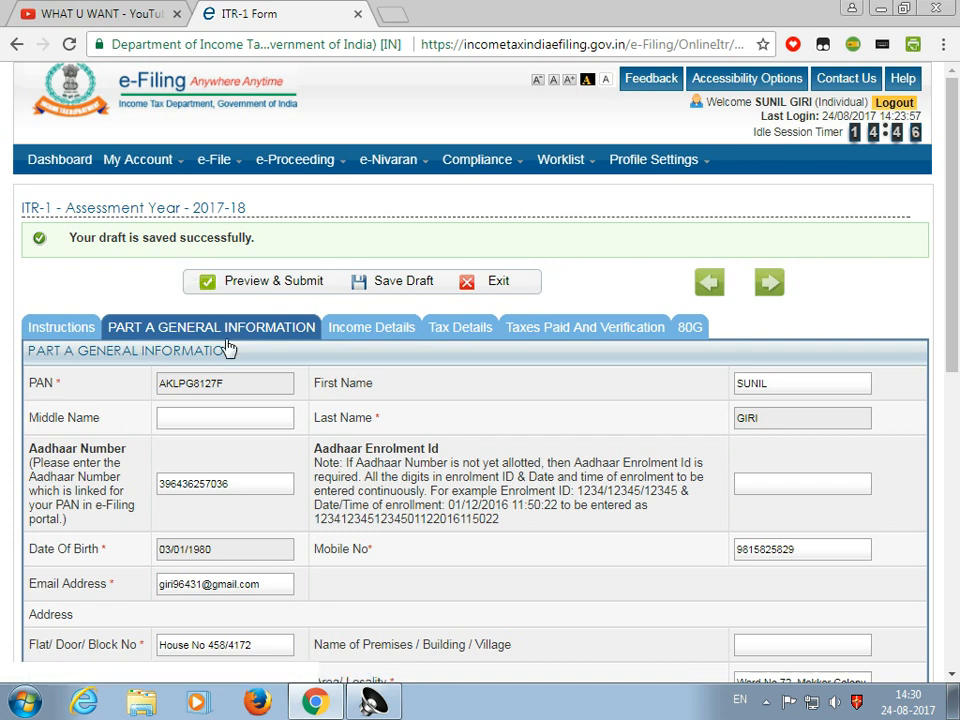
{"action": "scroll", "coordinate": [291, 440], "scroll_direction": "down", "scroll_amount": 1}
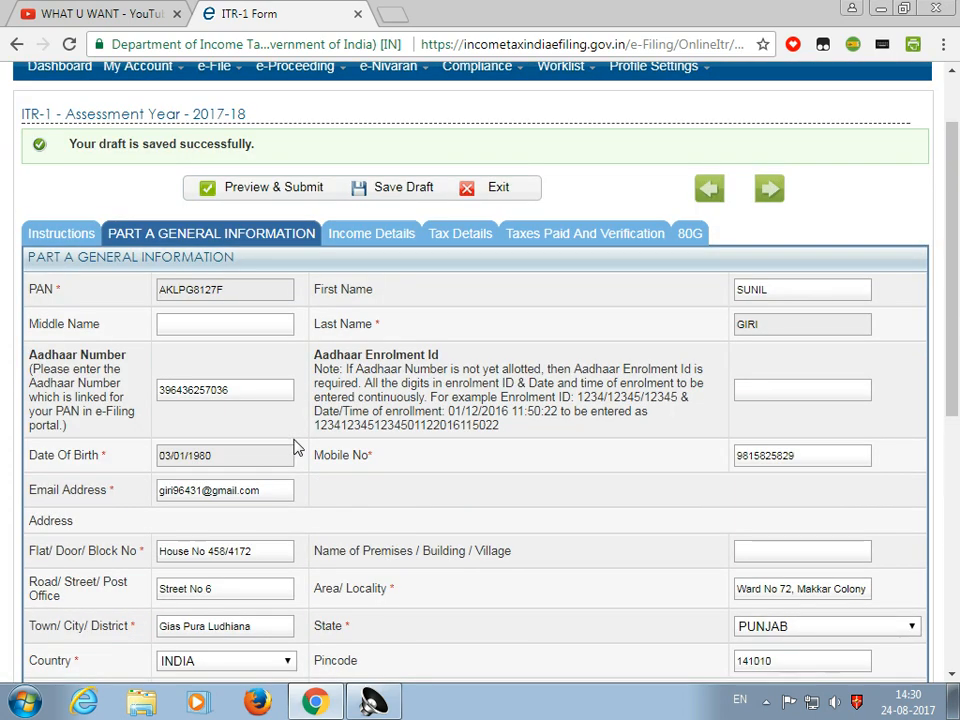
{"action": "scroll", "coordinate": [293, 447], "scroll_direction": "down", "scroll_amount": 2}
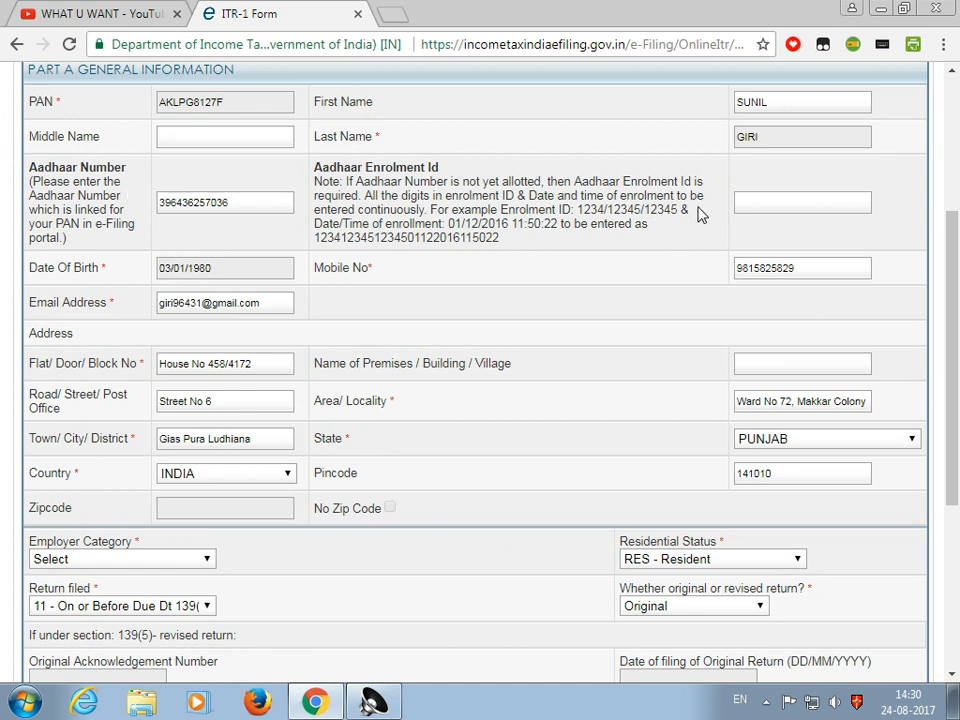
{"action": "left_click", "coordinate": [761, 202]}
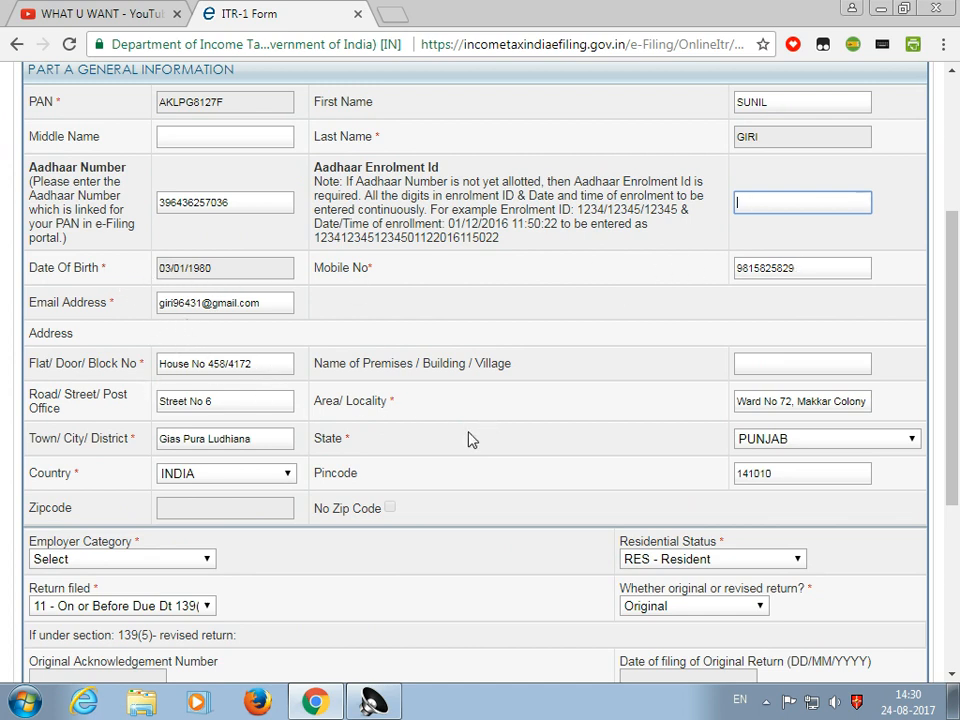
{"action": "scroll", "coordinate": [305, 503], "scroll_direction": "down", "scroll_amount": 2}
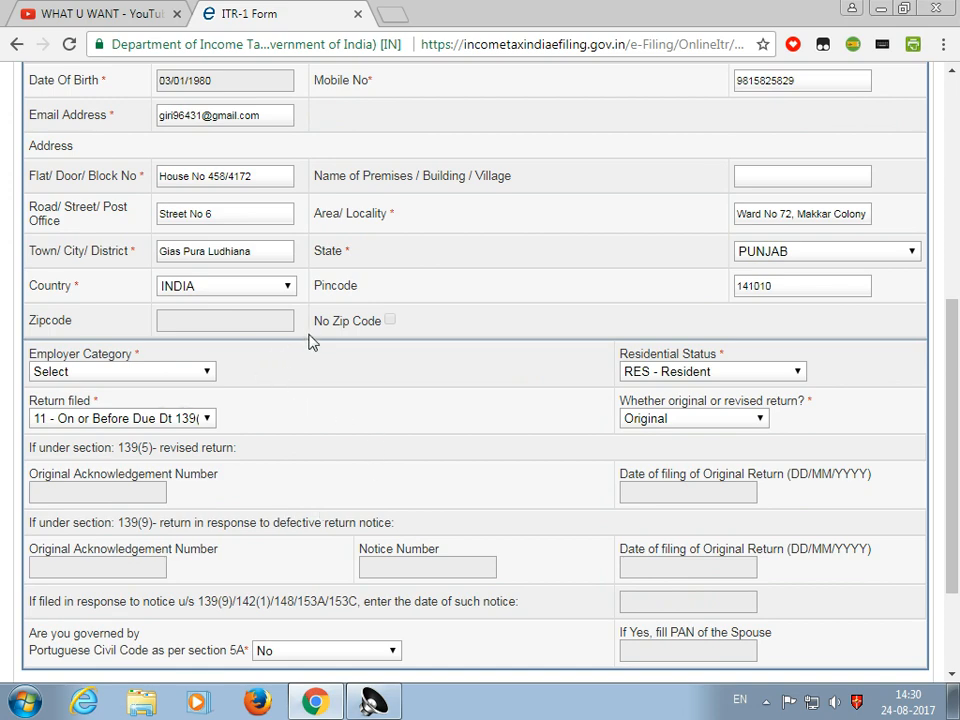
{"action": "scroll", "coordinate": [266, 379], "scroll_direction": "down", "scroll_amount": 1}
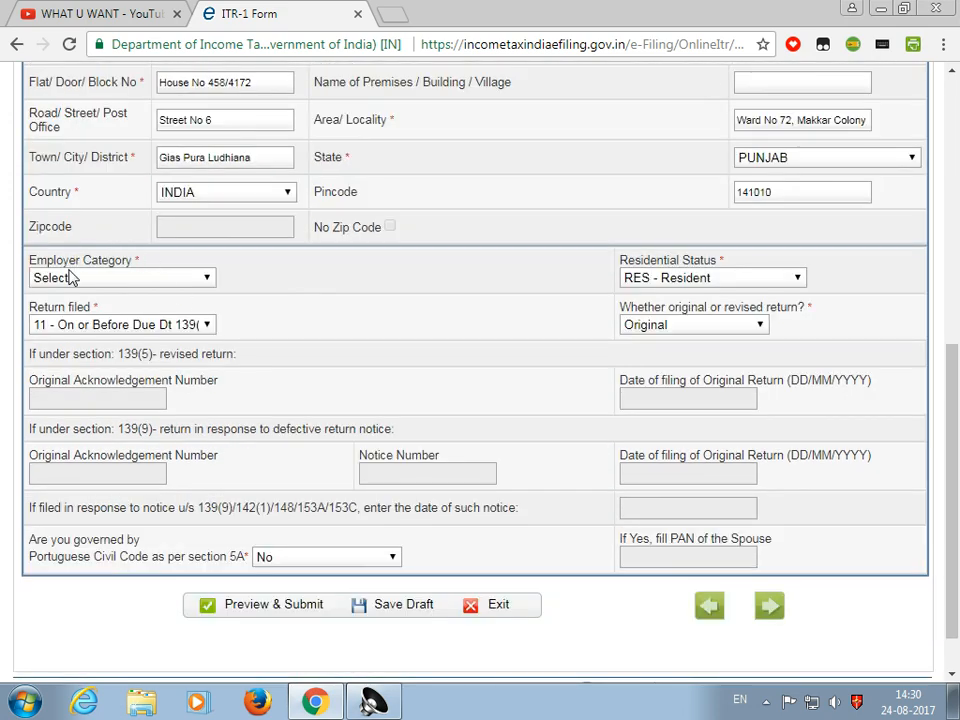
Set Employer Category to Others, keep the return Original, and save the draft
{"action": "left_click", "coordinate": [152, 279]}
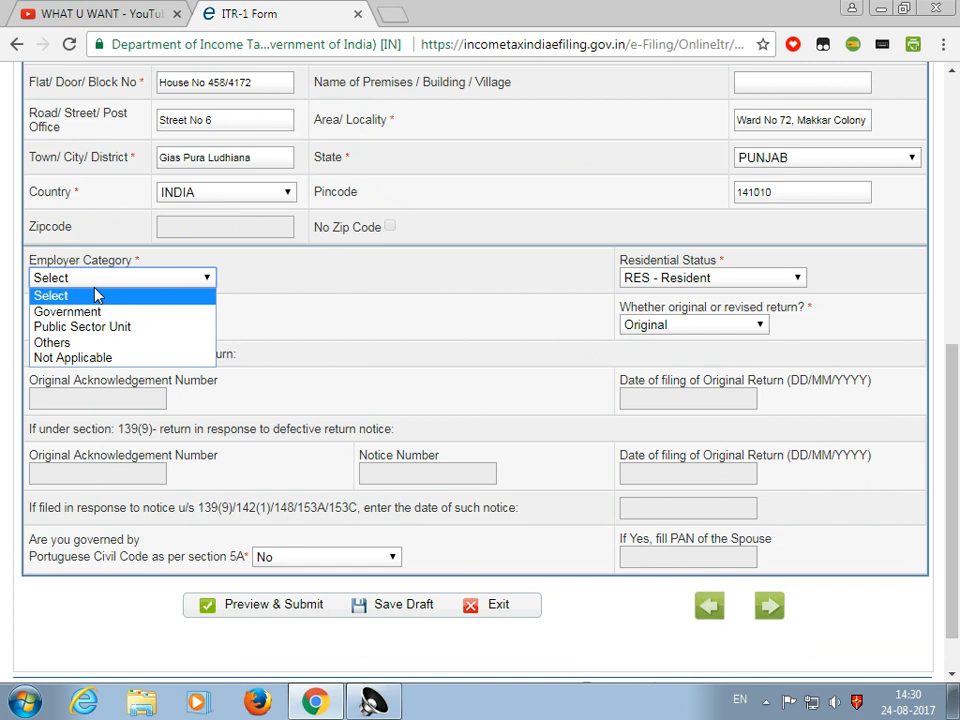
{"action": "left_click", "coordinate": [55, 342]}
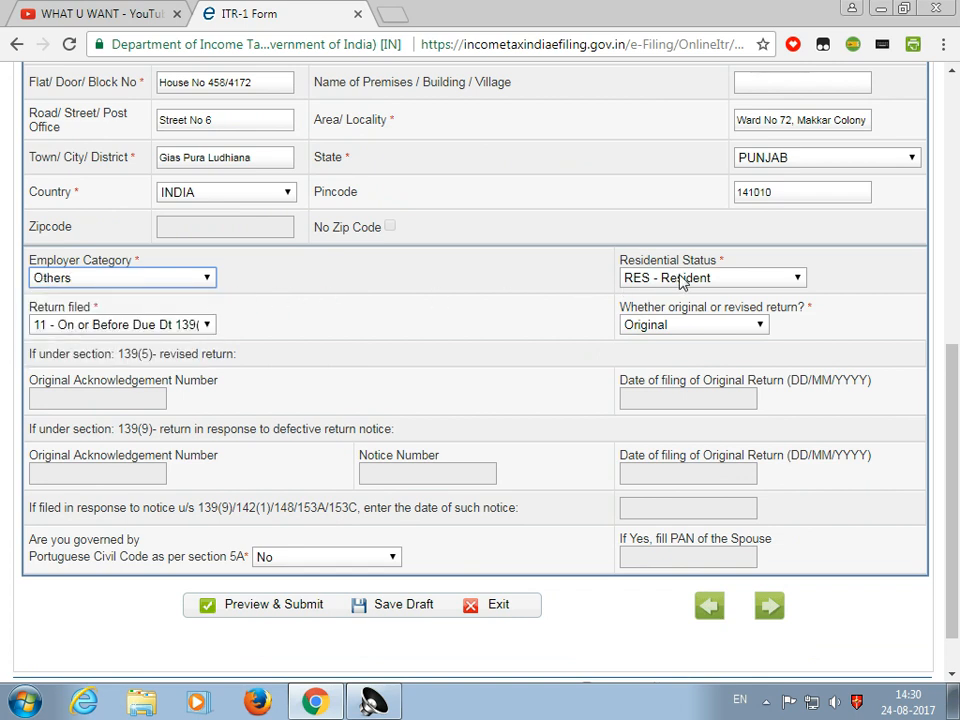
{"action": "left_click", "coordinate": [681, 331]}
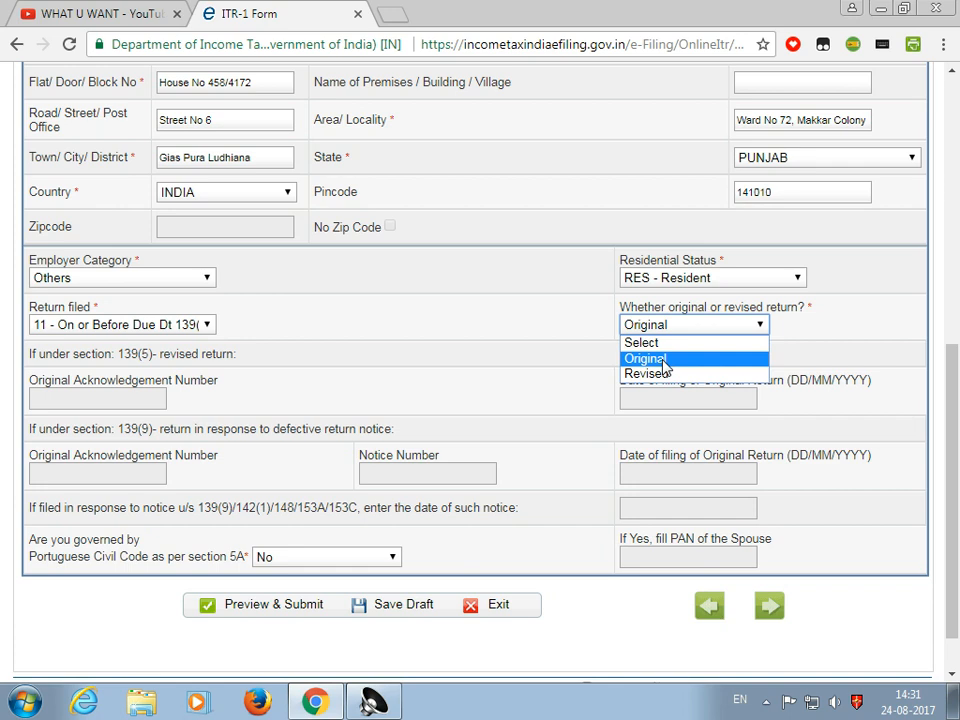
{"action": "left_click", "coordinate": [664, 360]}
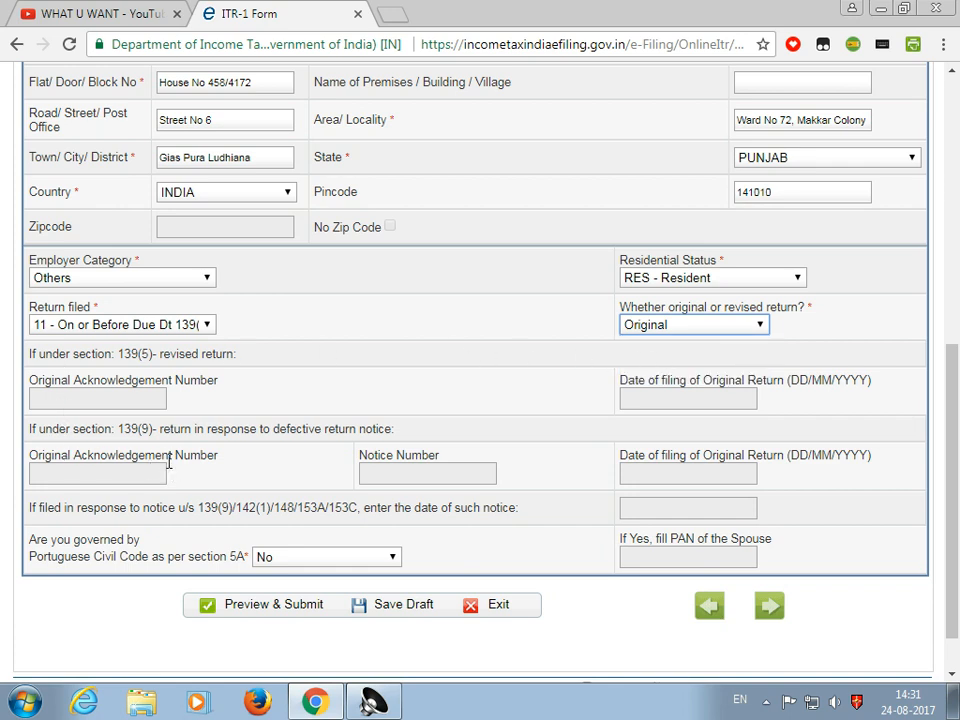
{"action": "scroll", "coordinate": [350, 460], "scroll_direction": "down", "scroll_amount": 2}
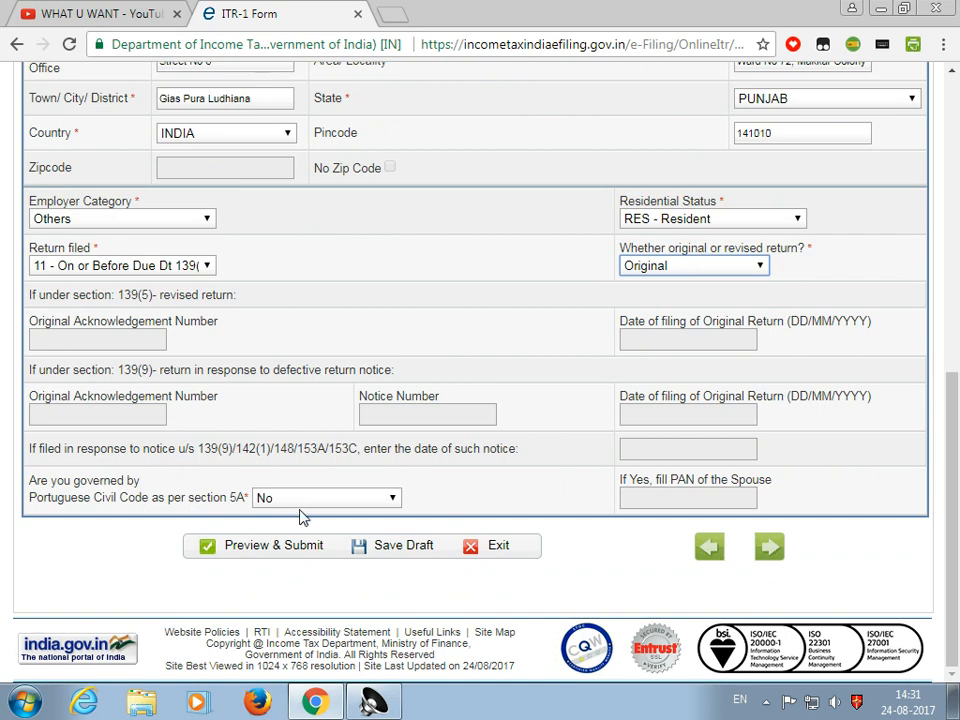
{"action": "scroll", "coordinate": [408, 555], "scroll_direction": "up", "scroll_amount": 1}
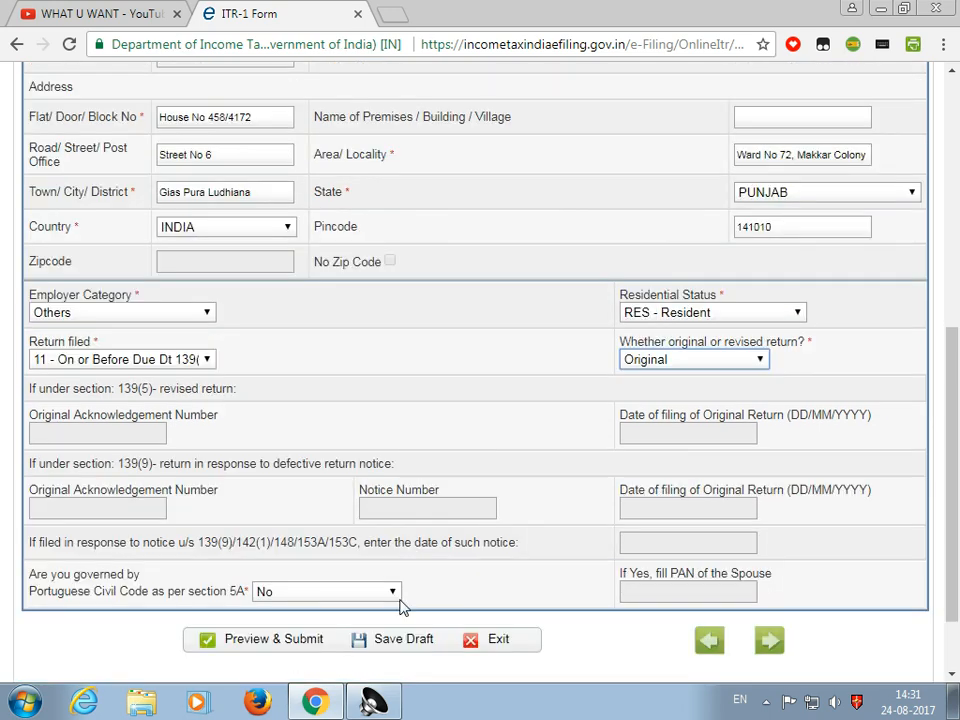
{"action": "left_click", "coordinate": [402, 640]}
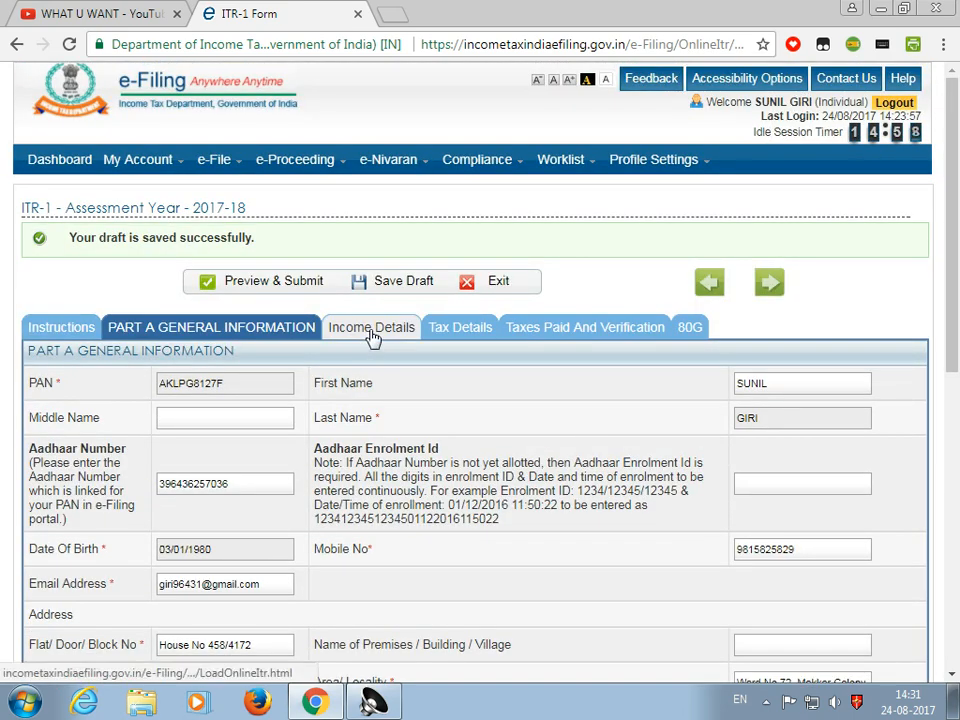
{"action": "left_click", "coordinate": [372, 334]}
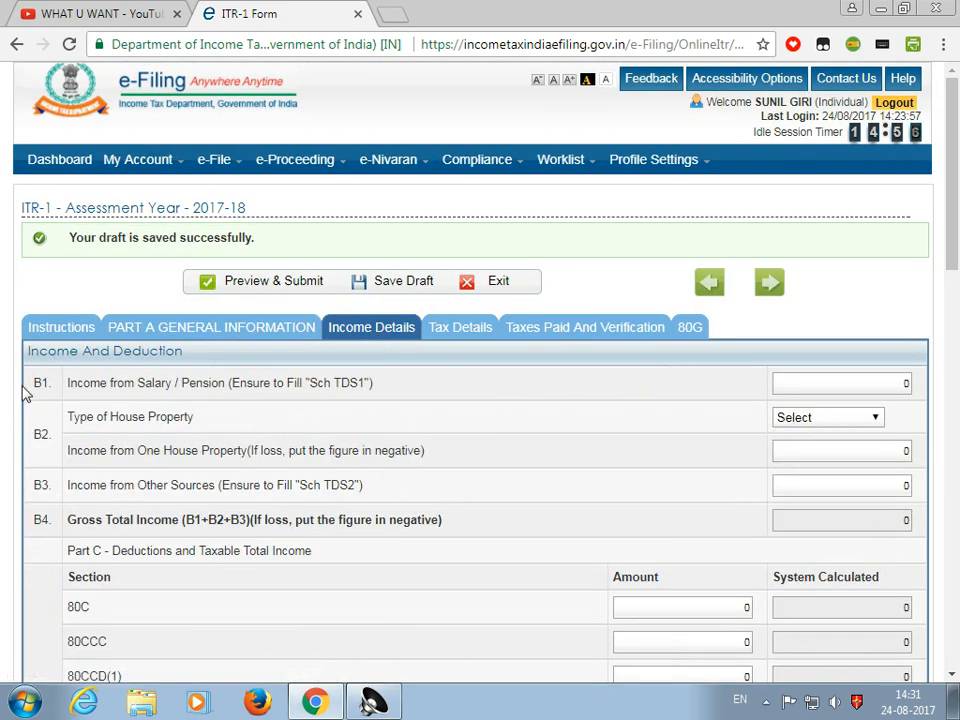
In Calculator, compute 15000 × 12 = 180000, clear, then 16000 × 12 = 192000
{"action": "scroll", "coordinate": [767, 428], "scroll_direction": "down", "scroll_amount": 1}
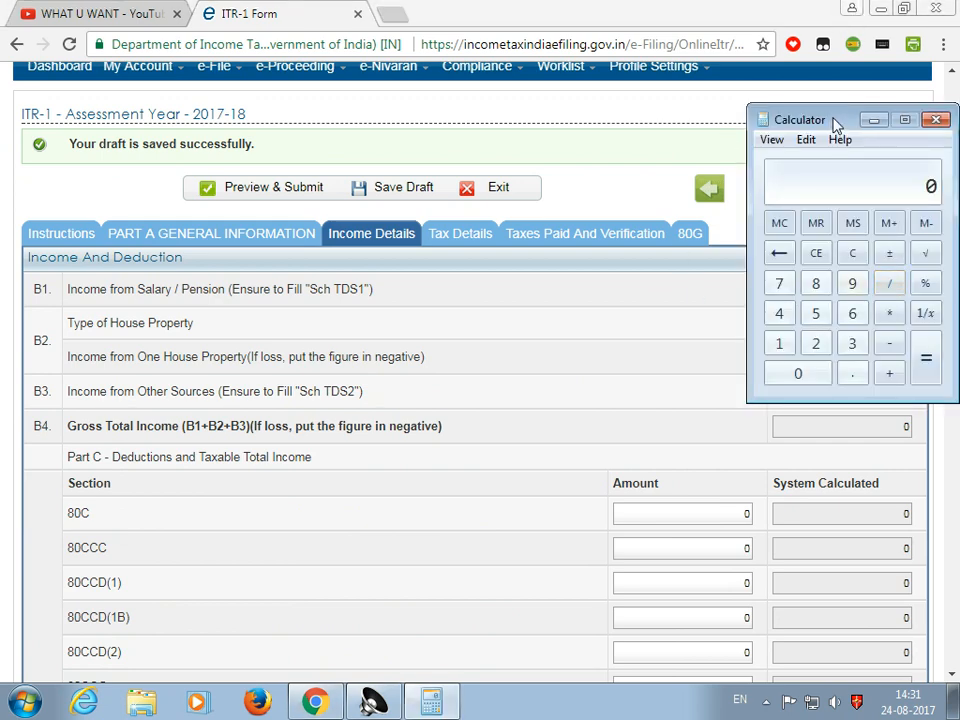
{"action": "left_click_drag", "start_coordinate": [836, 122], "coordinate": [86, 181]}
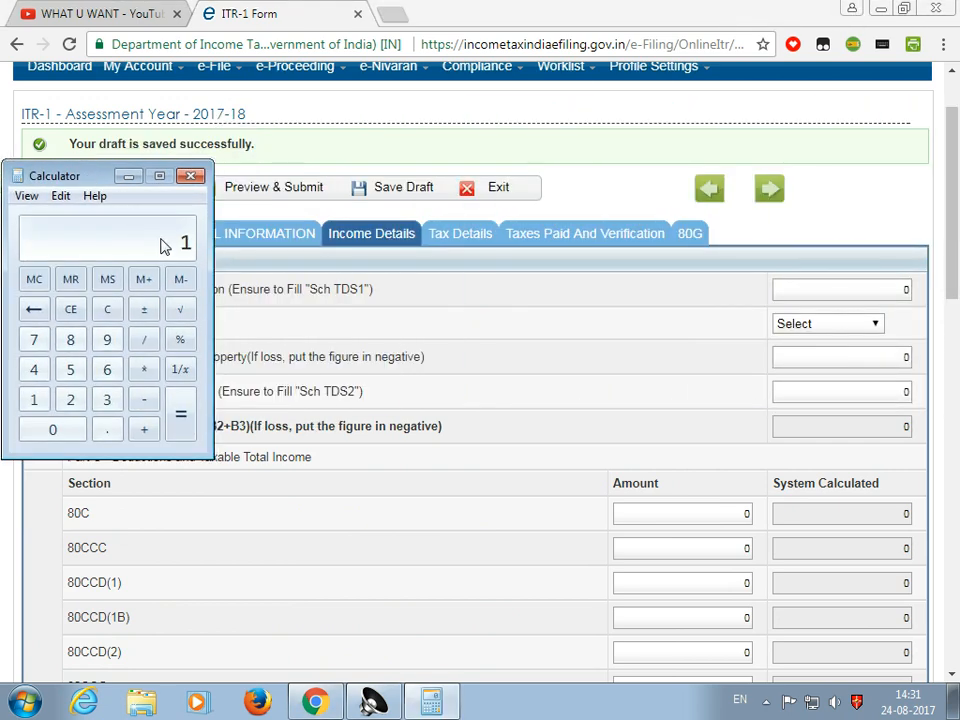
{"action": "type", "text": "5000*12"}
{"action": "key", "text": "Return"}
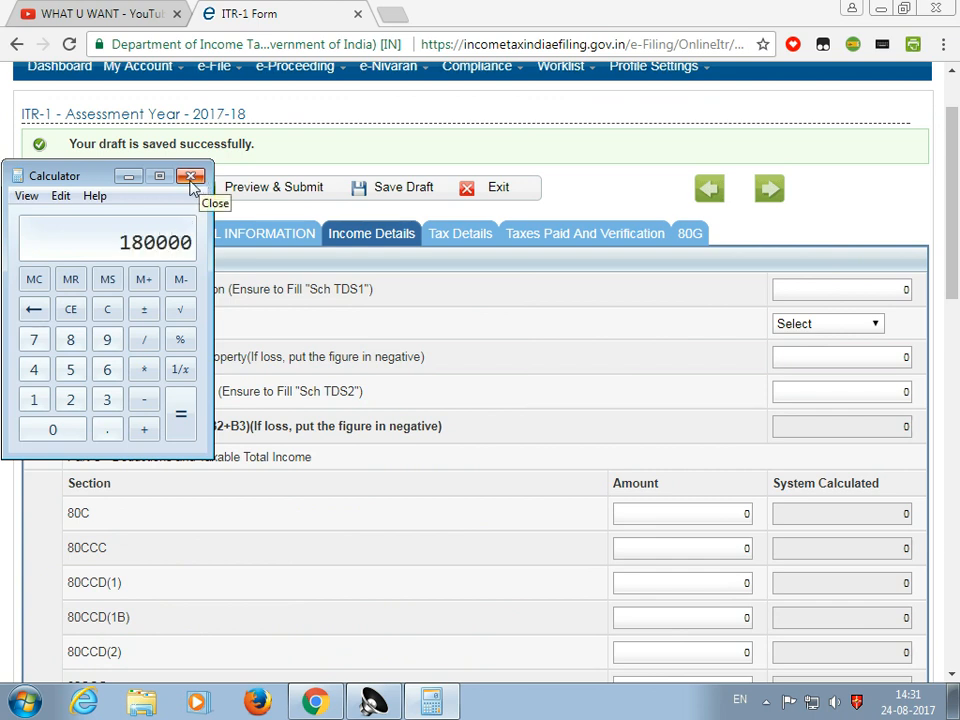
{"action": "left_click", "coordinate": [107, 309]}
{"action": "type", "text": "1600"}
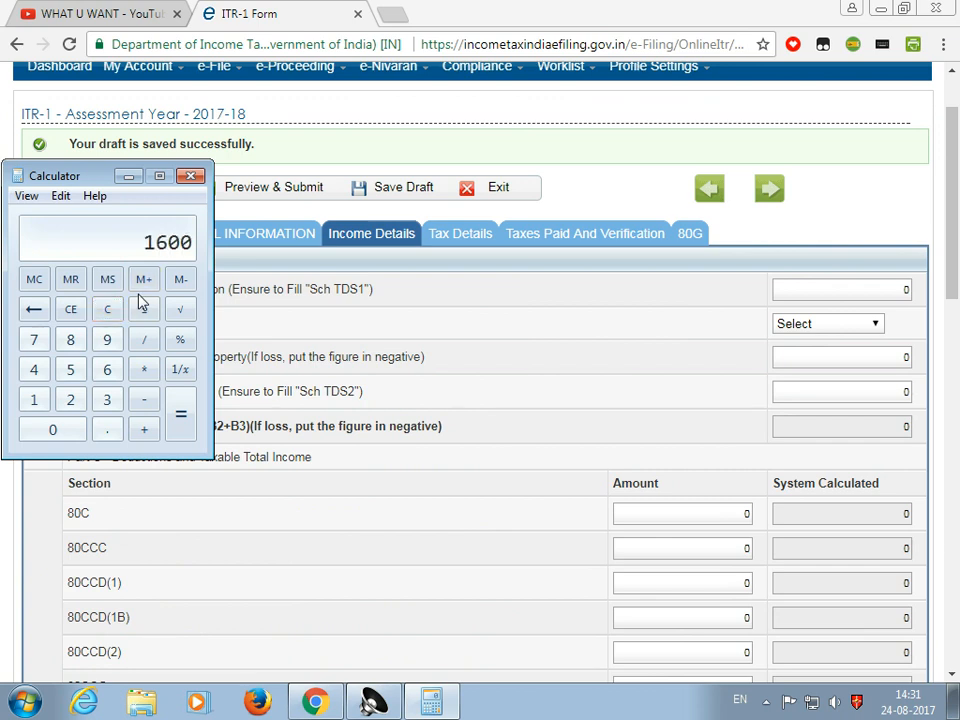
{"action": "type", "text": "0*12"}
{"action": "key", "text": "Return"}
Enter 192000 as B1 income from salary
{"action": "left_click", "coordinate": [838, 289]}
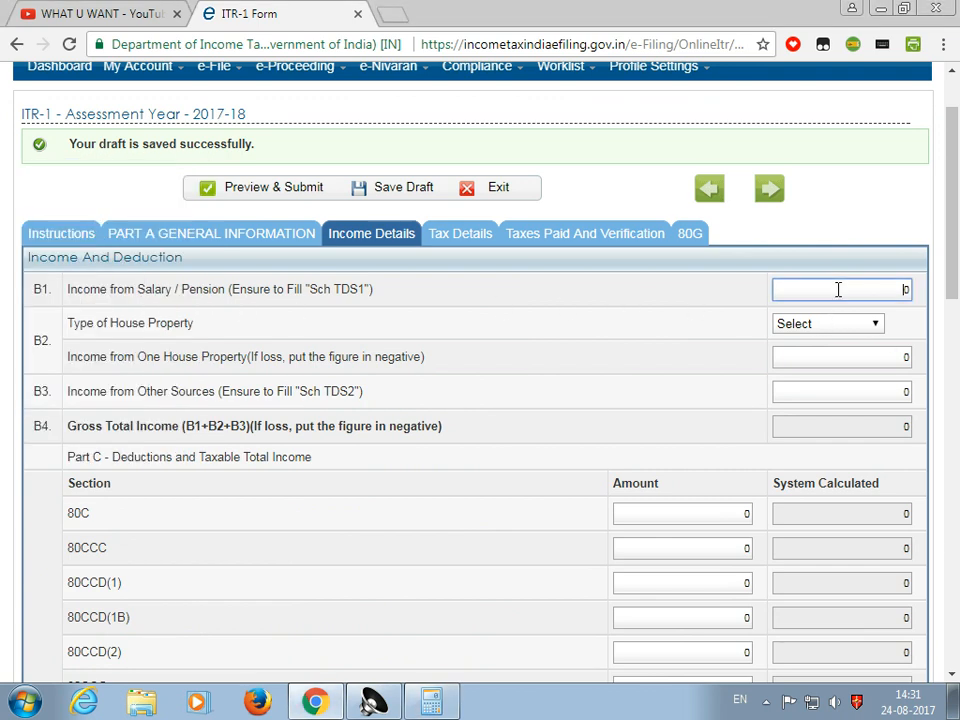
{"action": "type", "text": "19200"}
{"action": "key", "text": "BackSpace"}
{"action": "left_click", "coordinate": [681, 320]}
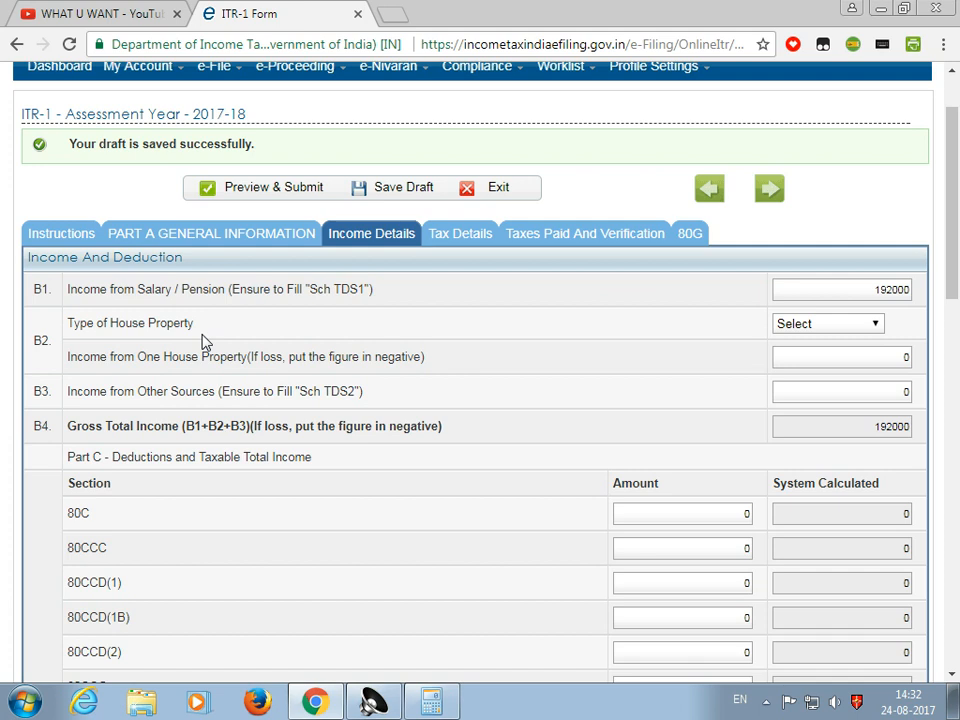
Leave house property type unset and enter 150 as B3 other-source income, giving gross total 192150
{"action": "left_click", "coordinate": [843, 330]}
{"action": "left_click", "coordinate": [840, 336]}
{"action": "left_click", "coordinate": [855, 330]}
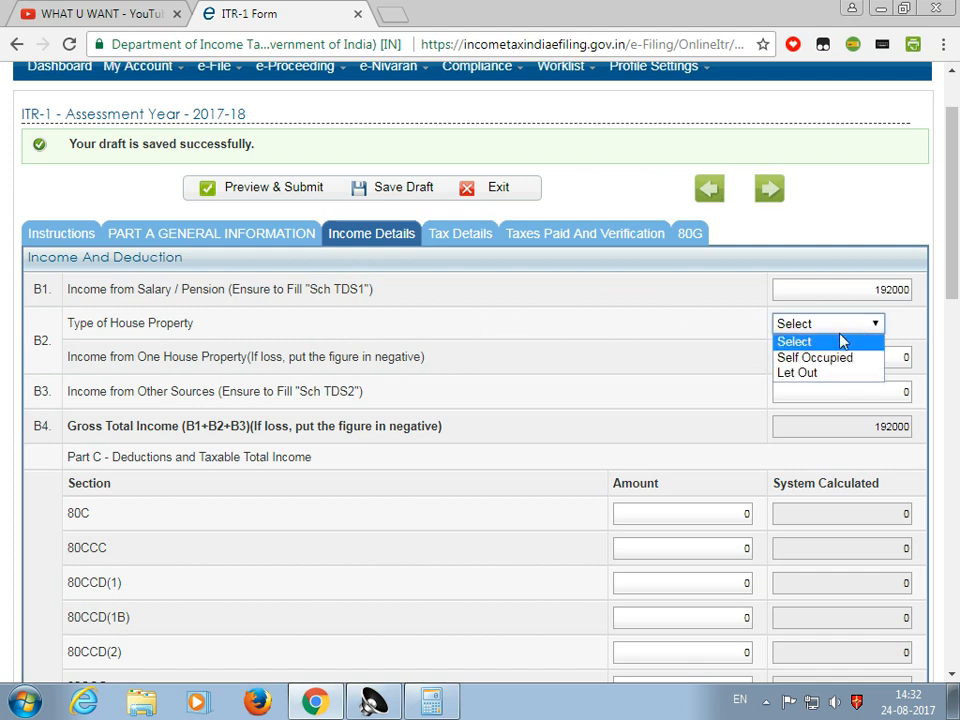
{"action": "left_click", "coordinate": [848, 334]}
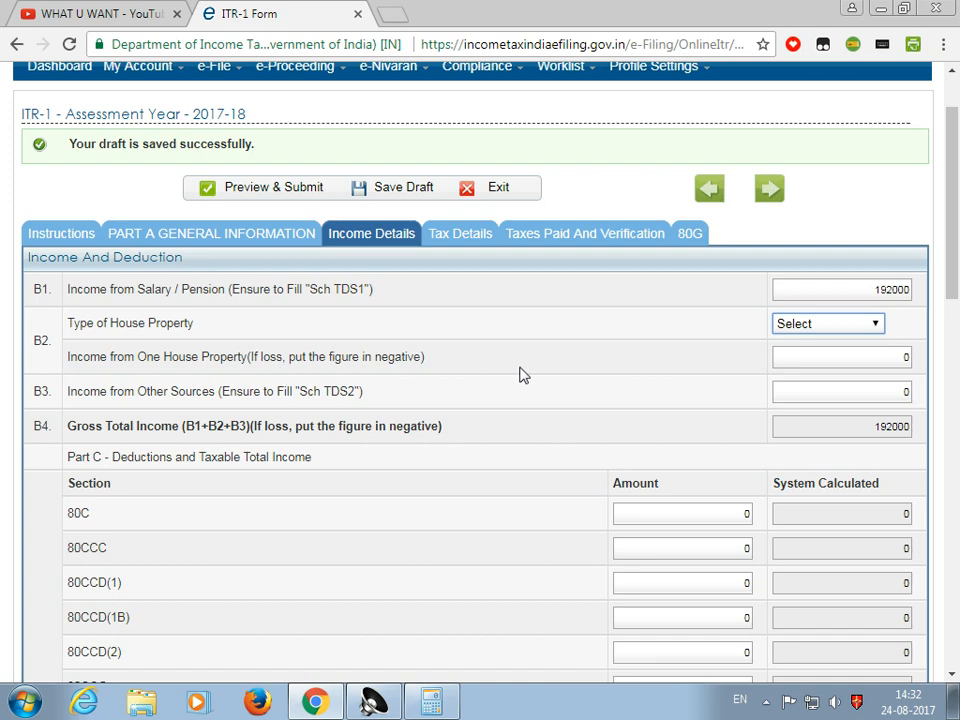
{"action": "left_click", "coordinate": [862, 355]}
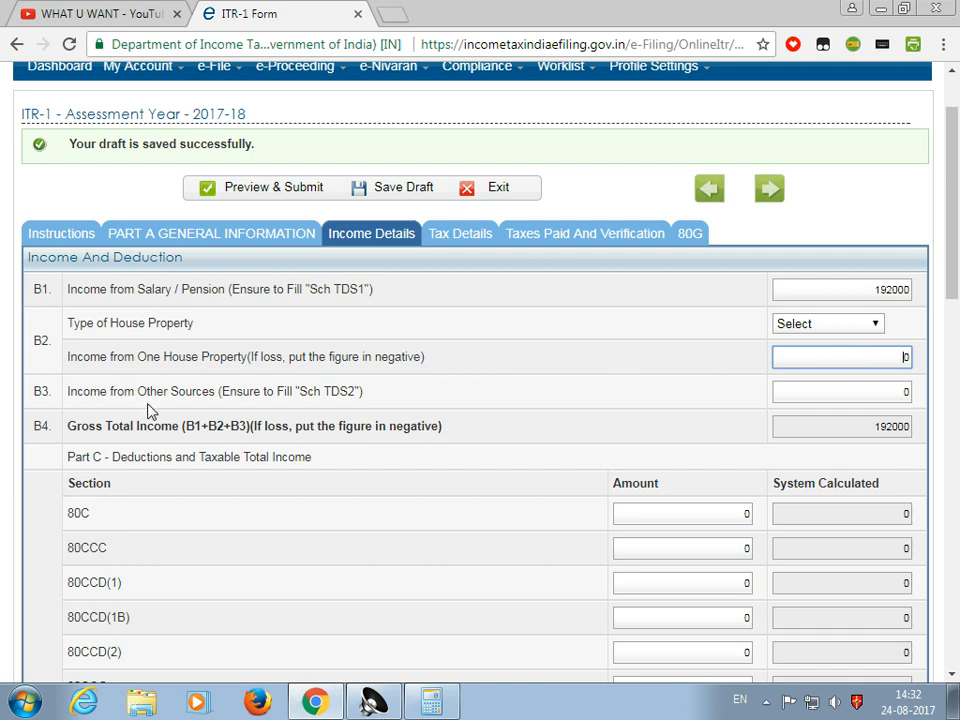
{"action": "left_click", "coordinate": [898, 390]}
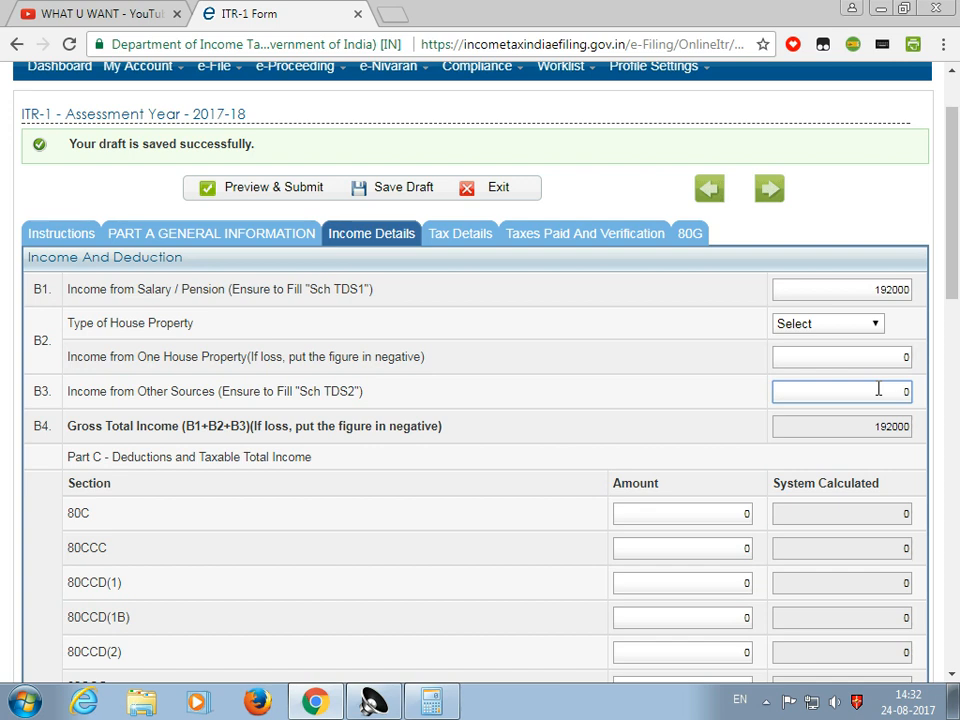
{"action": "type", "text": "15"}
{"action": "left_click", "coordinate": [658, 358]}
{"action": "scroll", "coordinate": [658, 368], "scroll_direction": "down", "scroll_amount": 2}
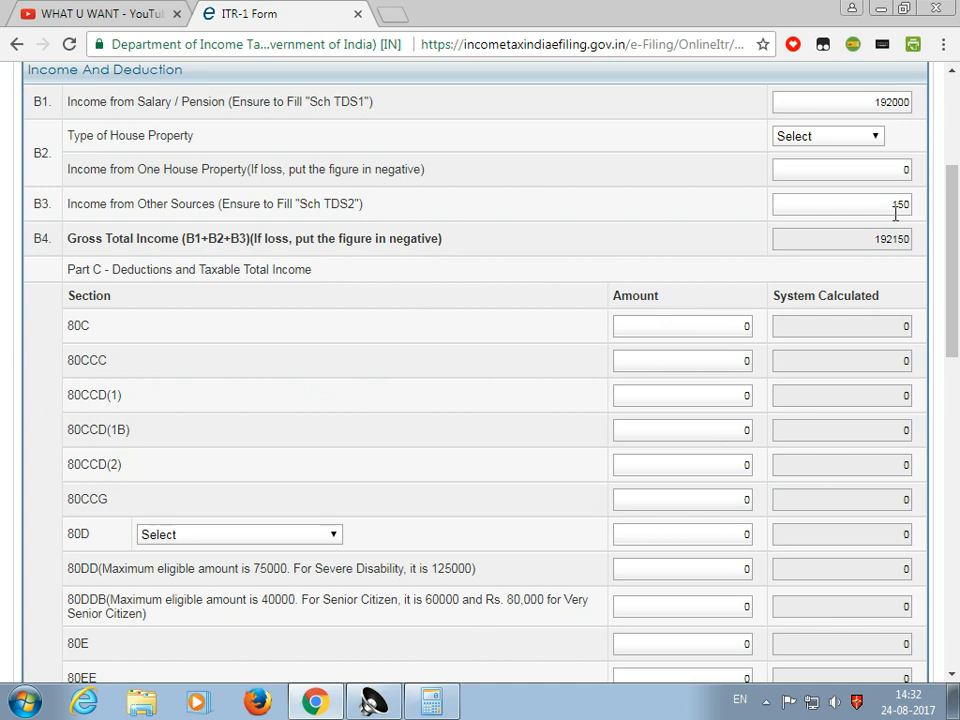
Review the 80C and 80TTA deductions, confirming 80TTA 150 and taxable income 192000
{"action": "scroll", "coordinate": [343, 536], "scroll_direction": "down", "scroll_amount": 2}
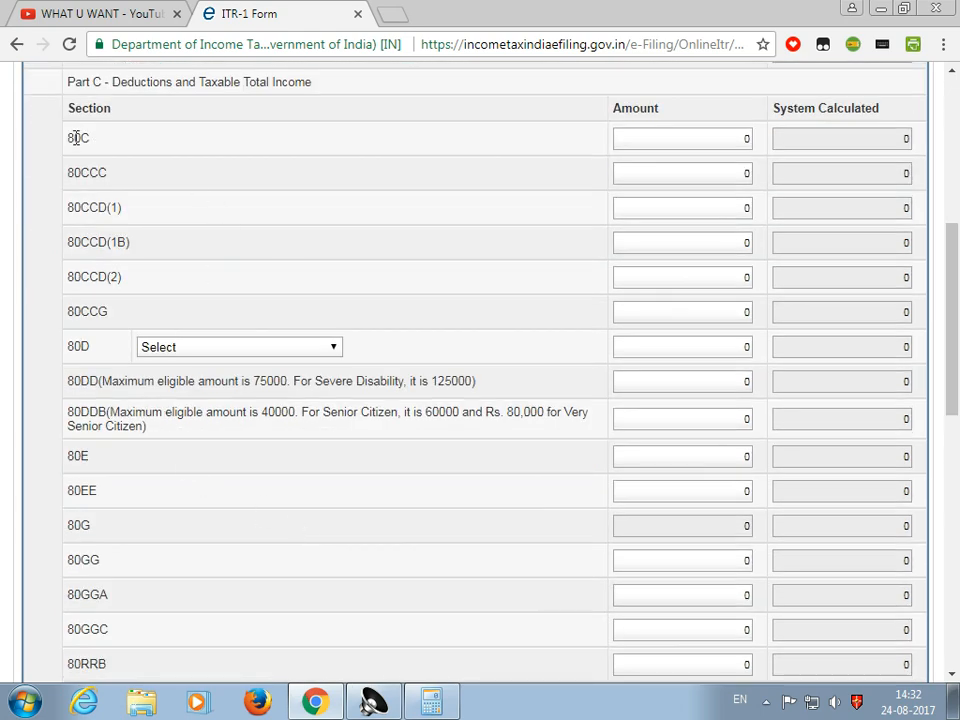
{"action": "left_click", "coordinate": [707, 135]}
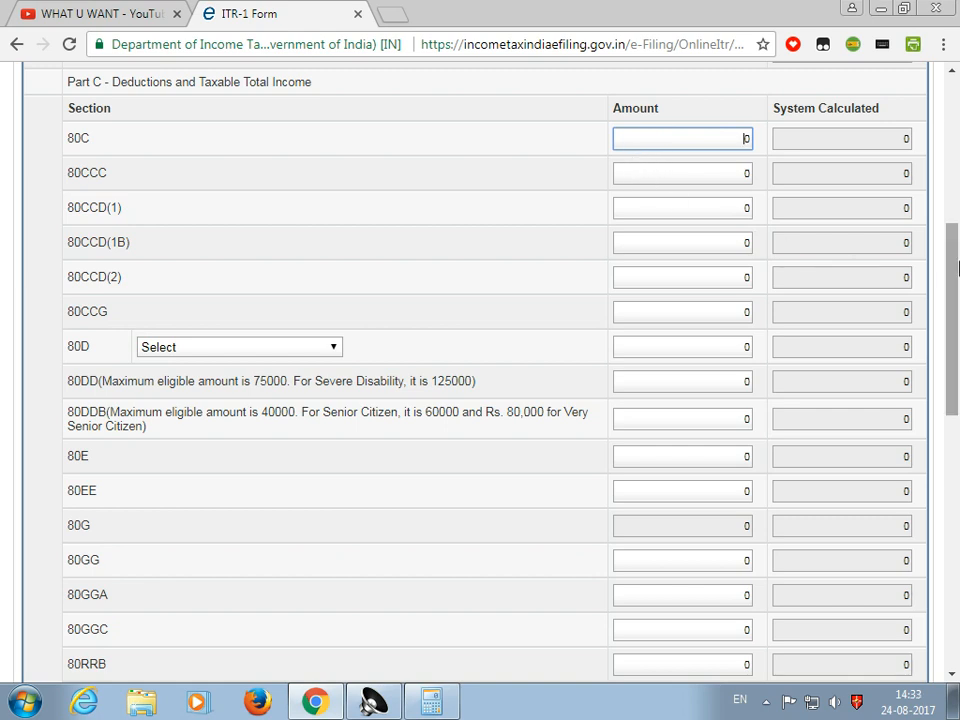
{"action": "left_click_drag", "start_coordinate": [956, 266], "coordinate": [956, 318]}
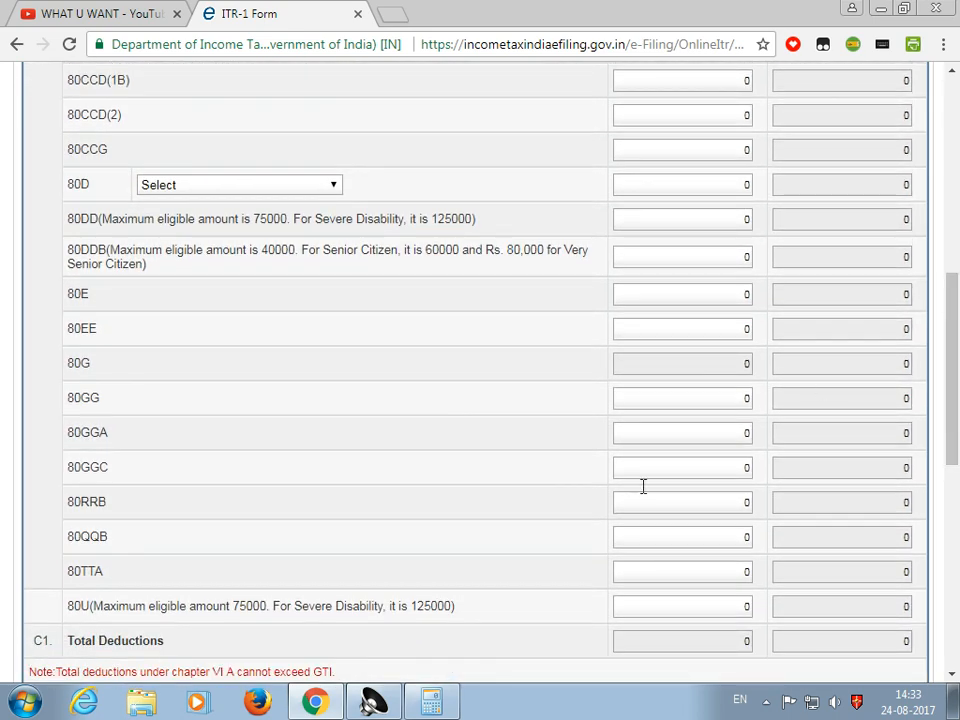
{"action": "left_click", "coordinate": [699, 571]}
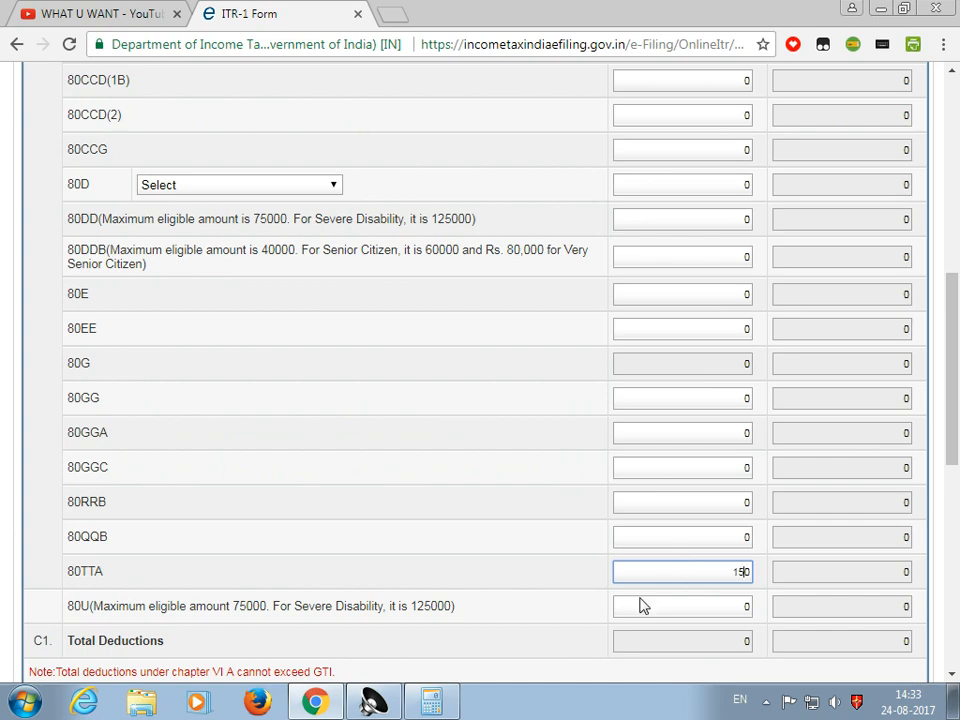
{"action": "left_click", "coordinate": [546, 597]}
{"action": "scroll", "coordinate": [630, 489], "scroll_direction": "up", "scroll_amount": 4}
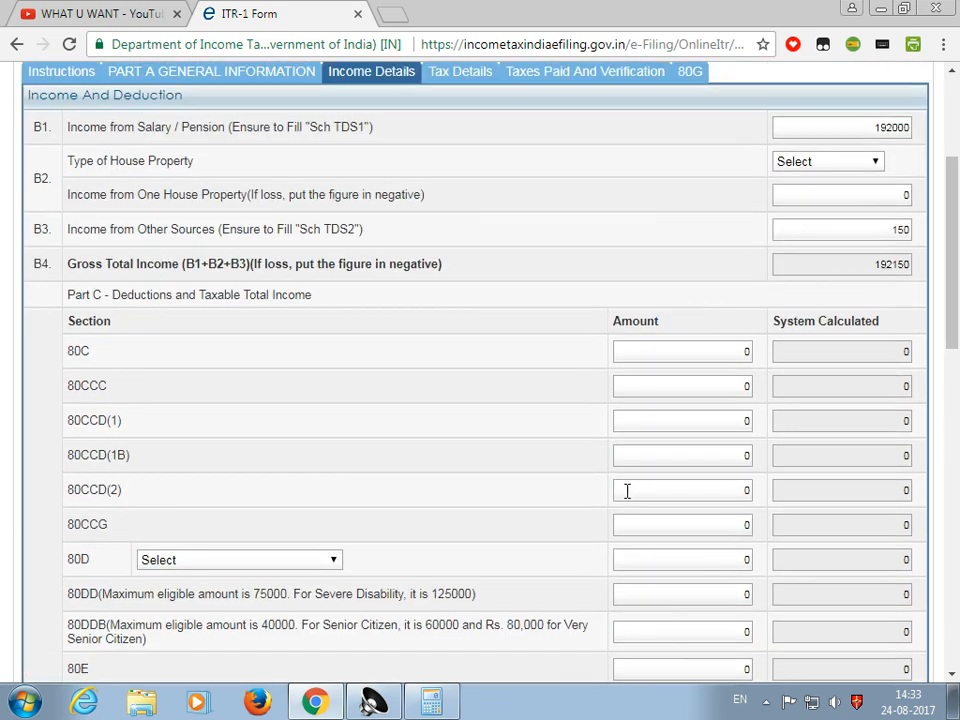
{"action": "scroll", "coordinate": [622, 500], "scroll_direction": "down", "scroll_amount": 6}
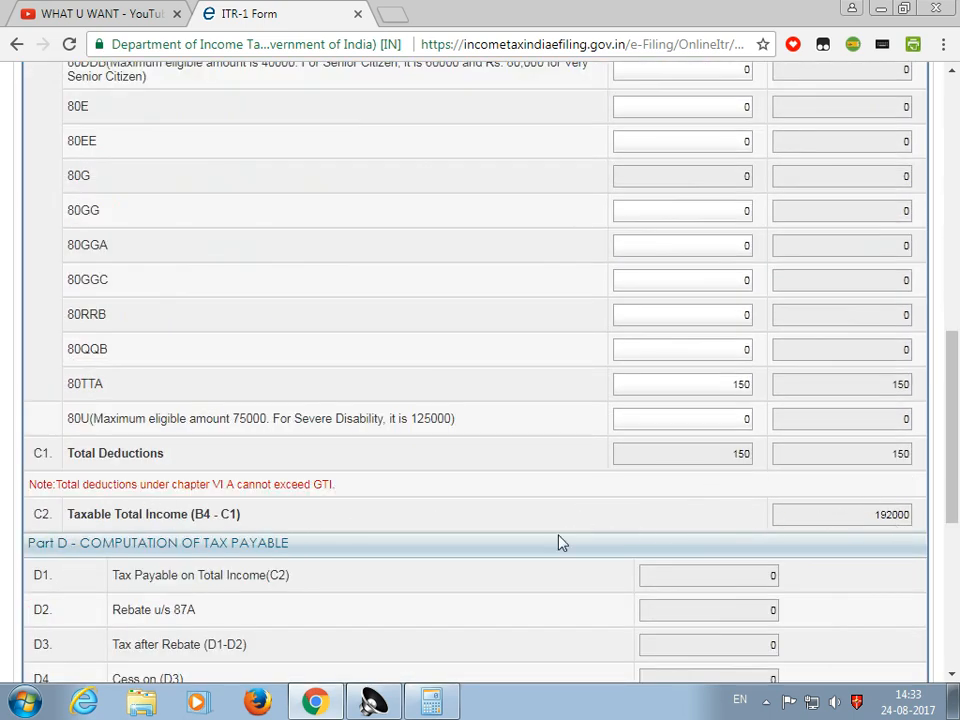
{"action": "scroll", "coordinate": [561, 542], "scroll_direction": "down", "scroll_amount": 3}
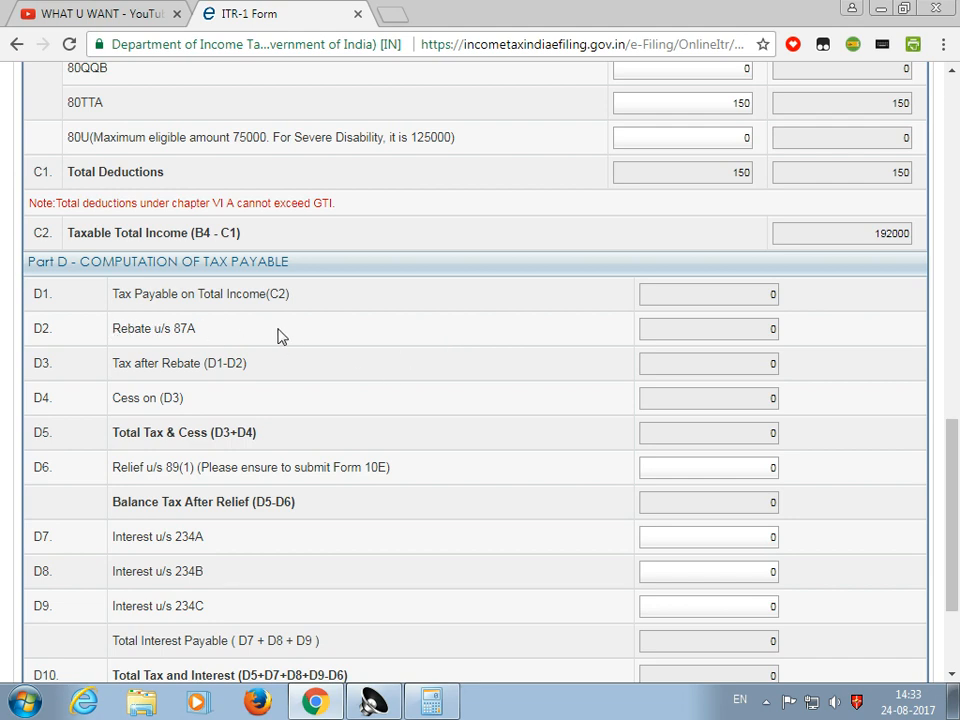
{"action": "scroll", "coordinate": [287, 339], "scroll_direction": "down", "scroll_amount": 3}
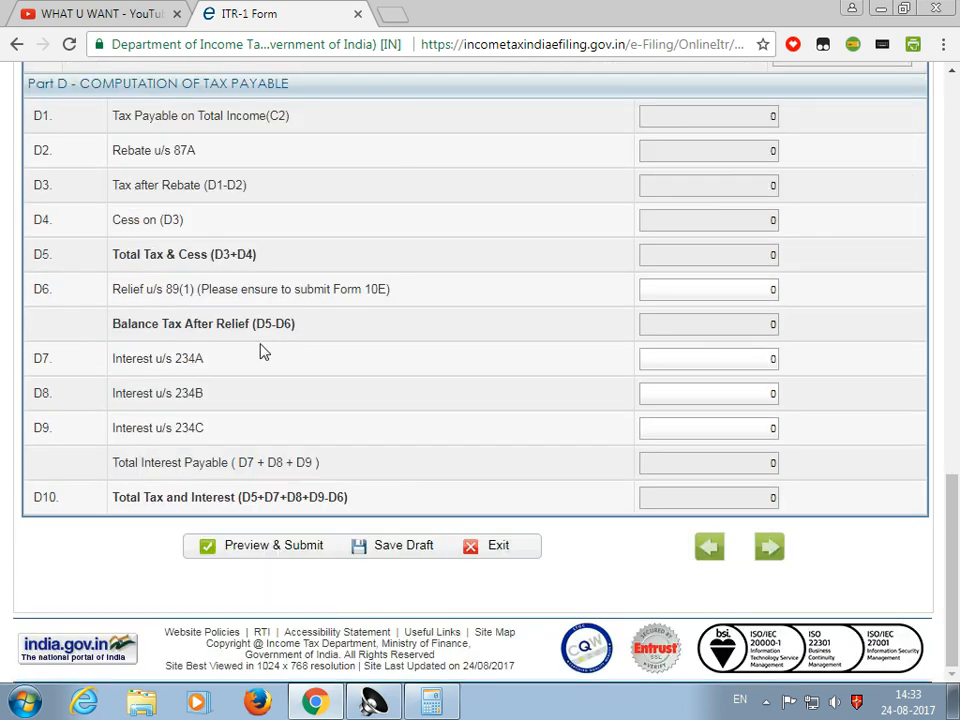
{"action": "scroll", "coordinate": [274, 420], "scroll_direction": "up", "scroll_amount": 3}
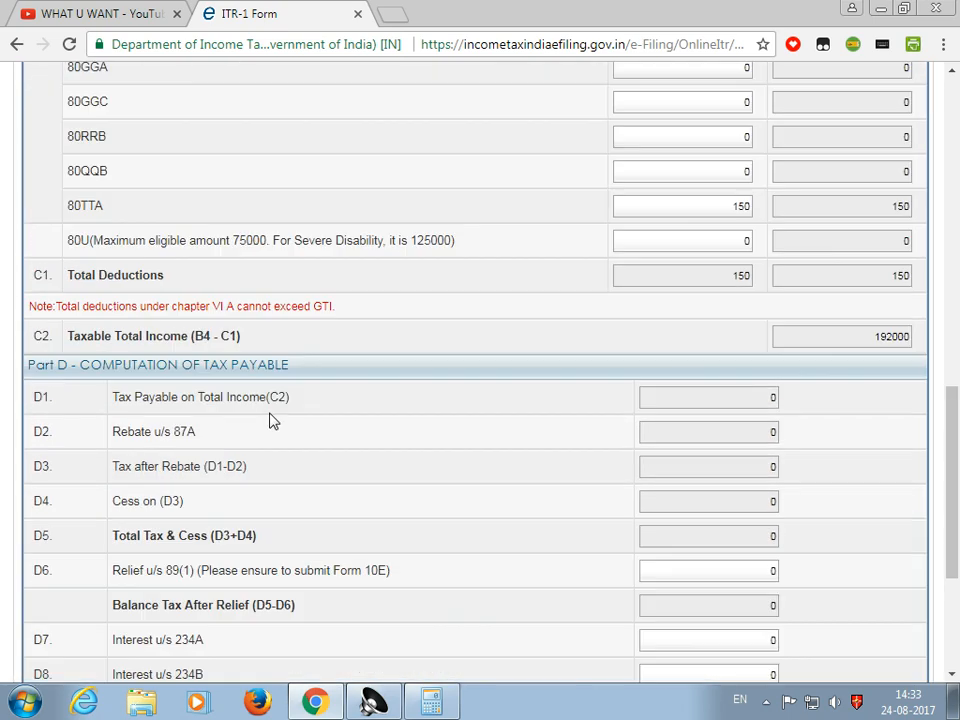
{"action": "scroll", "coordinate": [270, 420], "scroll_direction": "up", "scroll_amount": 3}
{"action": "scroll", "coordinate": [268, 428], "scroll_direction": "down", "scroll_amount": 4}
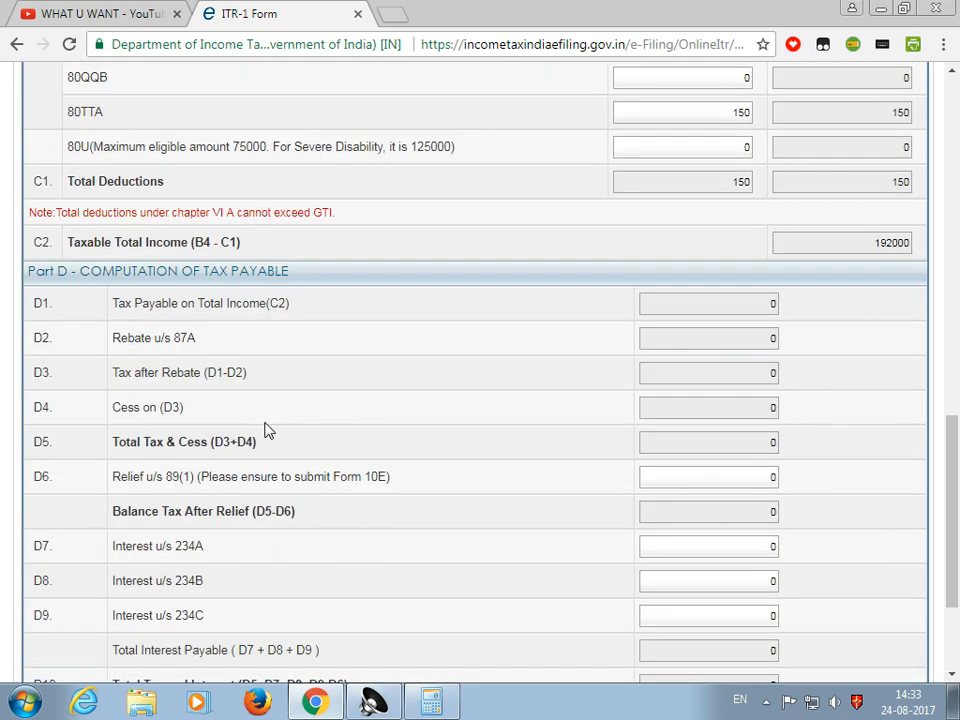
{"action": "scroll", "coordinate": [268, 428], "scroll_direction": "down", "scroll_amount": 2}
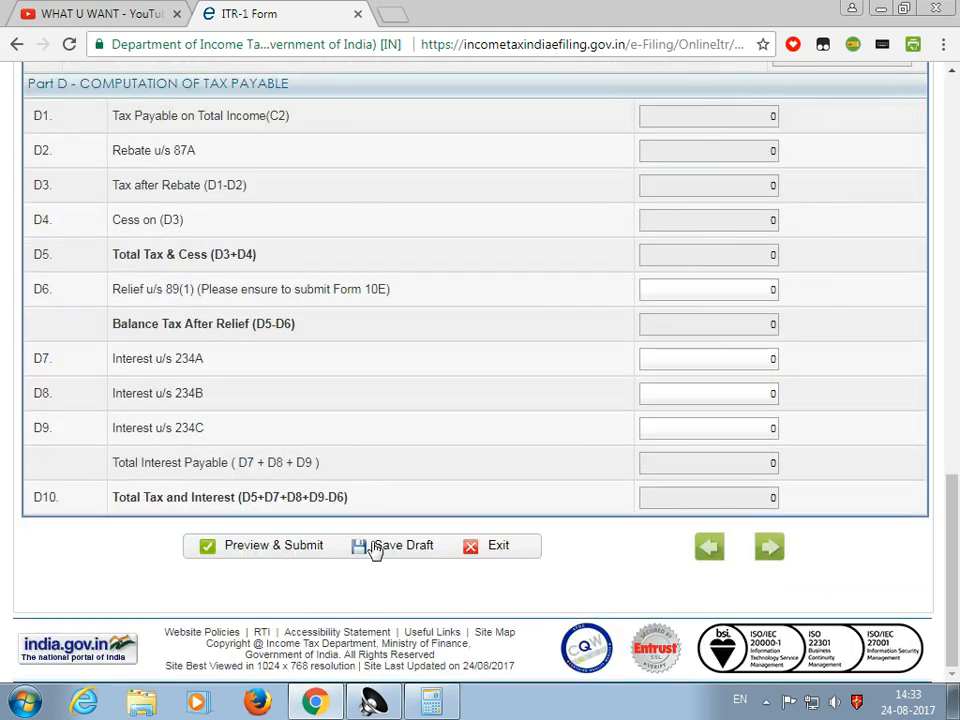
Save the draft and continue to the Tax Details section
{"action": "left_click", "coordinate": [377, 549]}
{"action": "scroll", "coordinate": [495, 485], "scroll_direction": "up", "scroll_amount": 11}
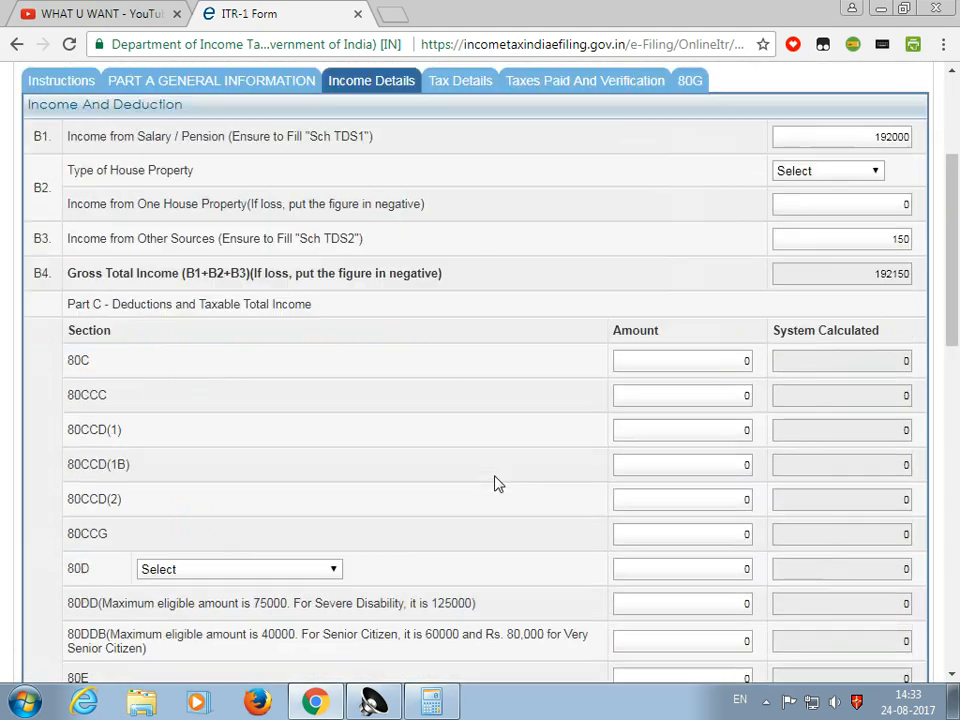
{"action": "scroll", "coordinate": [495, 483], "scroll_direction": "up", "scroll_amount": 3}
{"action": "left_click", "coordinate": [461, 327]}
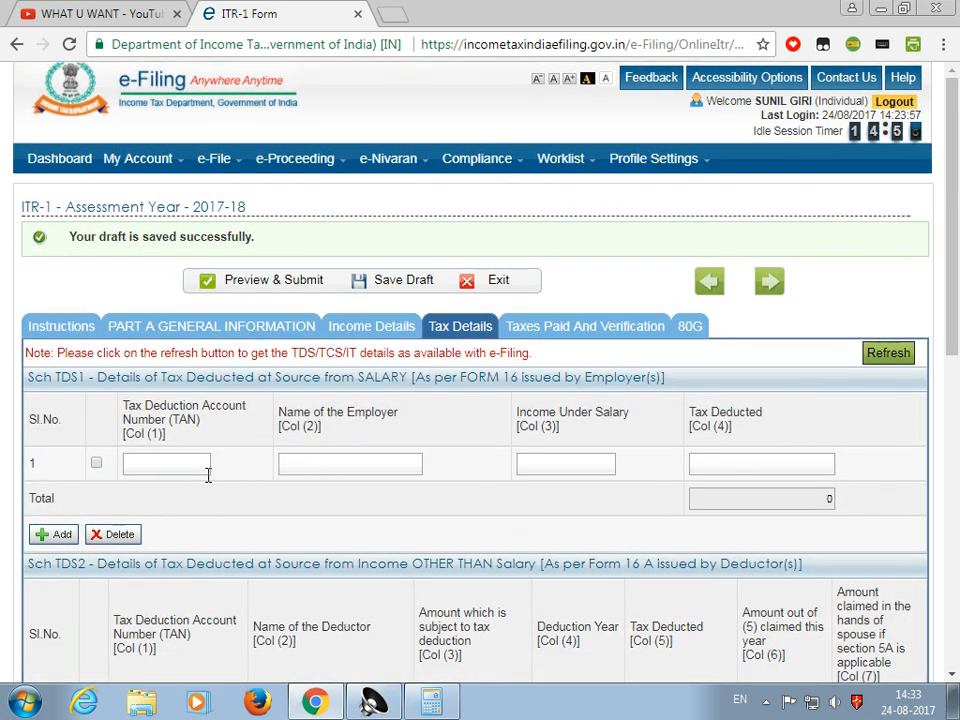
{"action": "scroll", "coordinate": [206, 478], "scroll_direction": "down", "scroll_amount": 2}
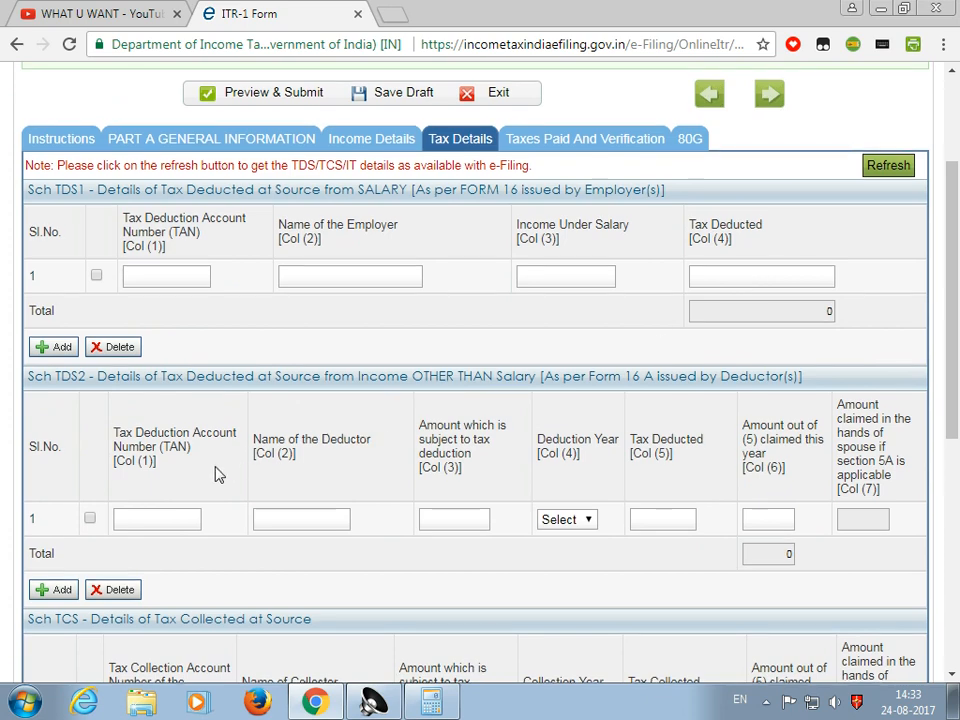
{"action": "scroll", "coordinate": [219, 475], "scroll_direction": "down", "scroll_amount": 4}
{"action": "scroll", "coordinate": [216, 472], "scroll_direction": "down", "scroll_amount": 3}
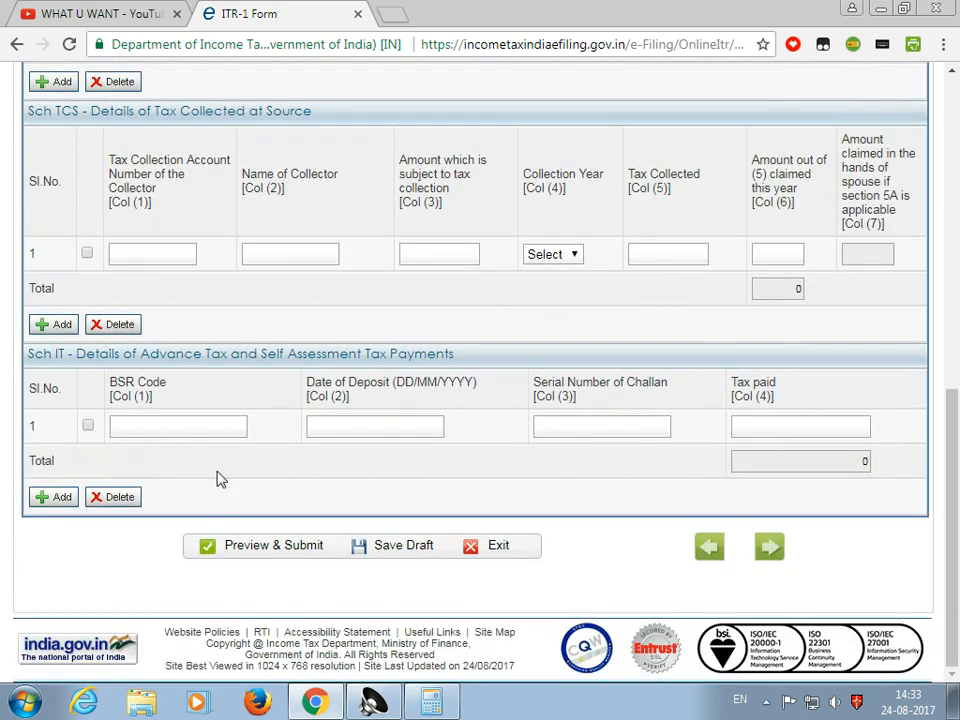
{"action": "scroll", "coordinate": [236, 474], "scroll_direction": "up", "scroll_amount": 3}
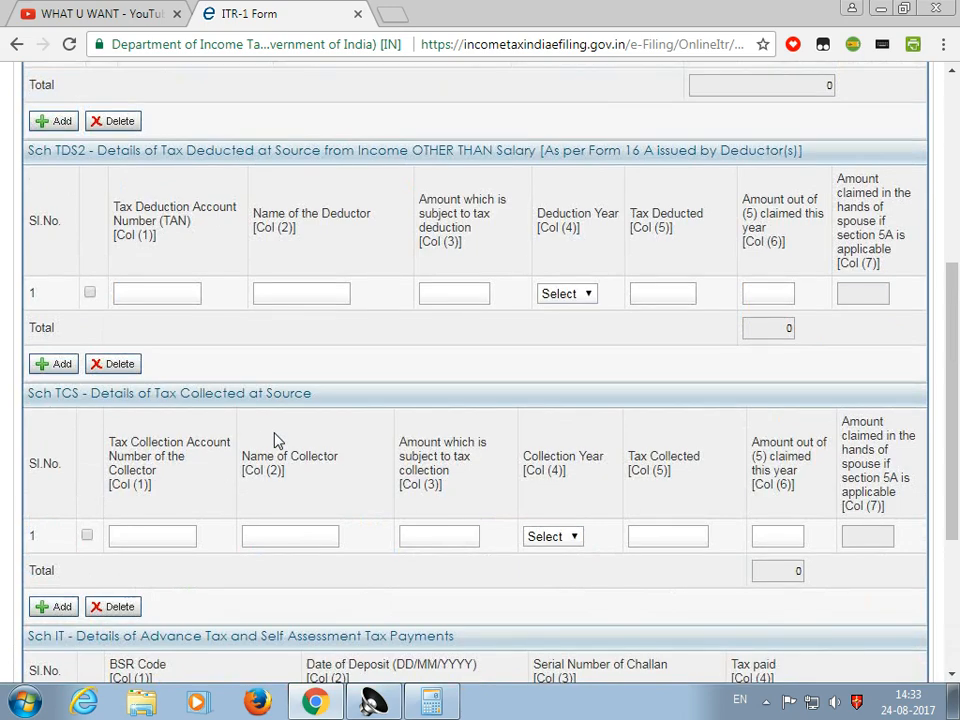
{"action": "scroll", "coordinate": [274, 435], "scroll_direction": "up", "scroll_amount": 6}
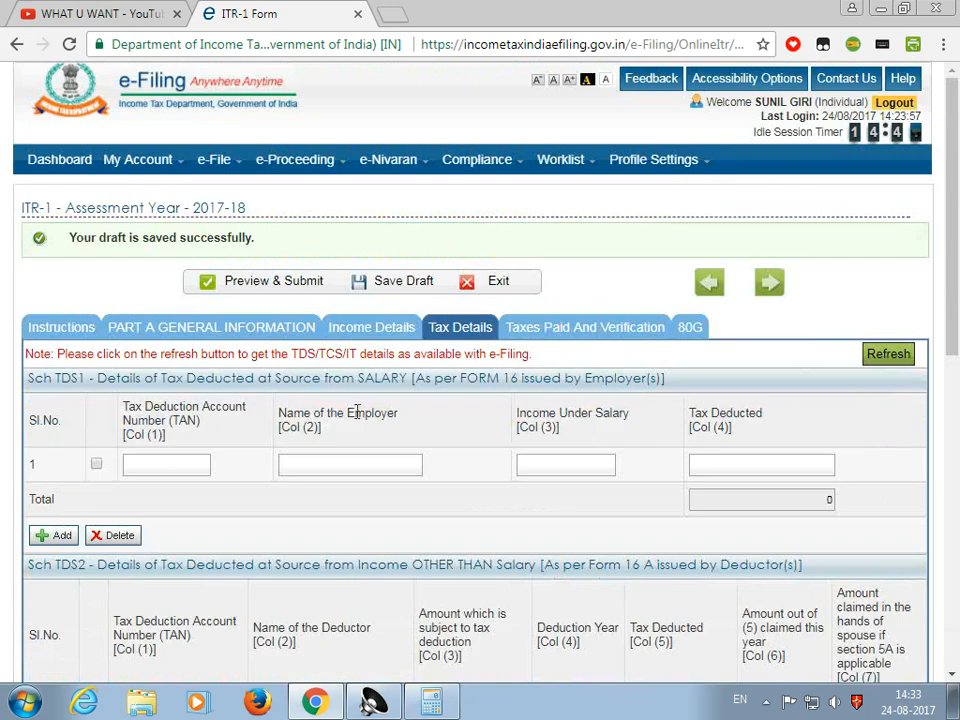
In Taxes Paid and Verification, type a first attempt at the refund bank's IFS code
{"action": "left_click", "coordinate": [546, 334]}
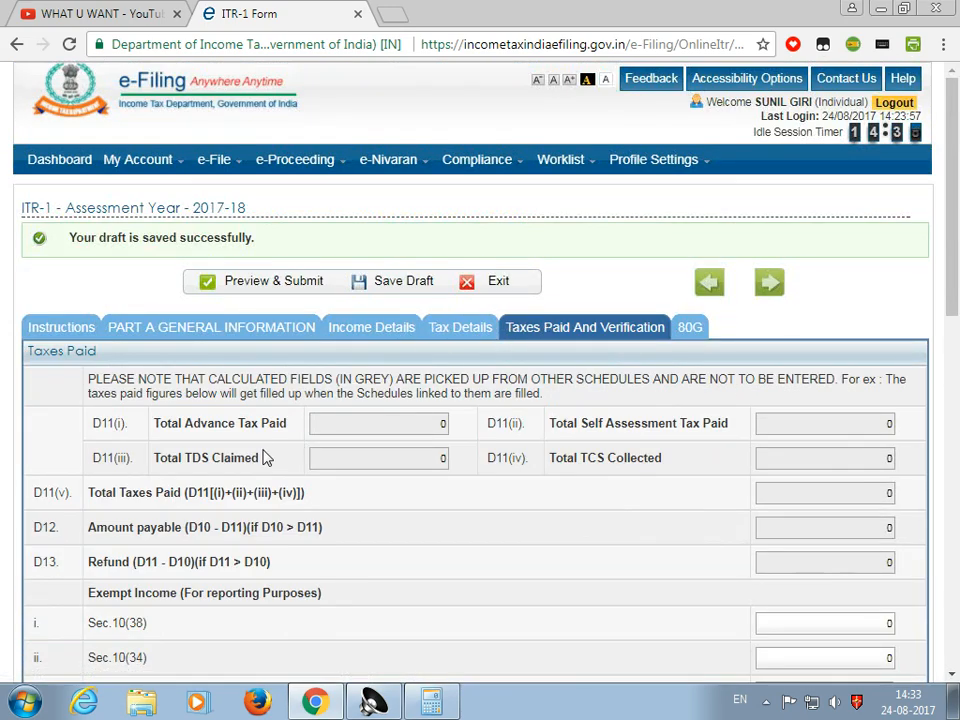
{"action": "scroll", "coordinate": [264, 456], "scroll_direction": "down", "scroll_amount": 4}
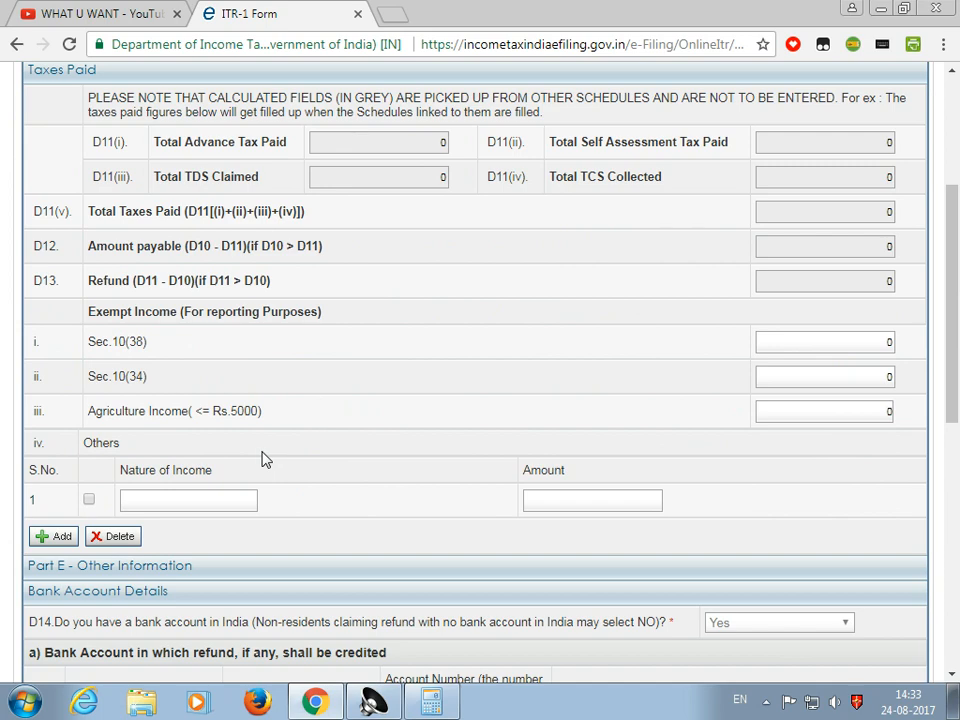
{"action": "scroll", "coordinate": [266, 458], "scroll_direction": "up", "scroll_amount": 1}
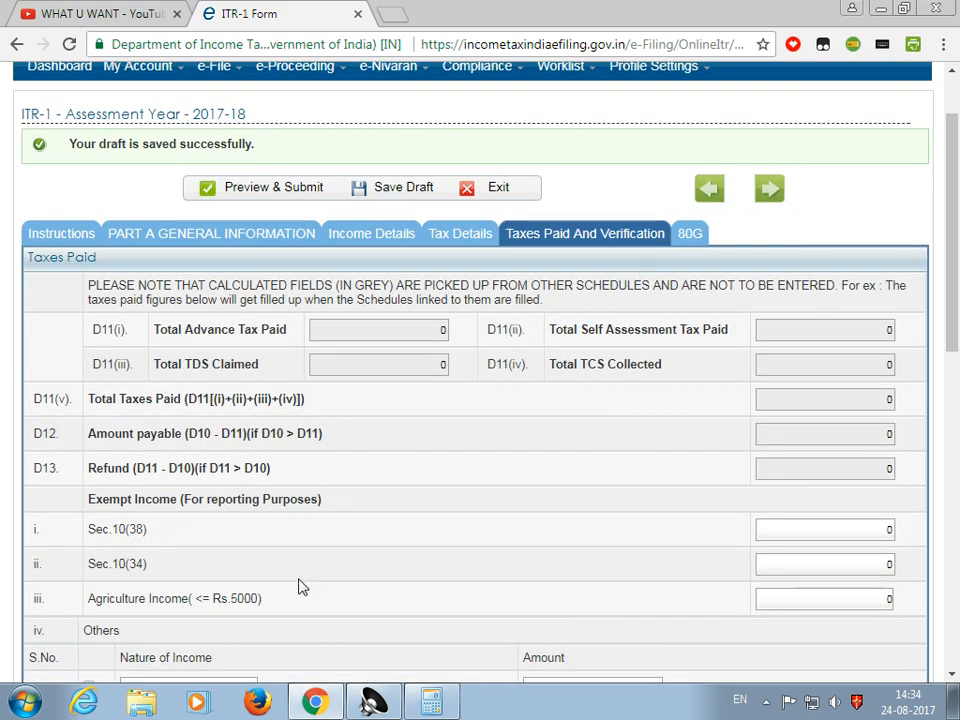
{"action": "scroll", "coordinate": [300, 585], "scroll_direction": "down", "scroll_amount": 8}
{"action": "scroll", "coordinate": [200, 540], "scroll_direction": "up", "scroll_amount": 1}
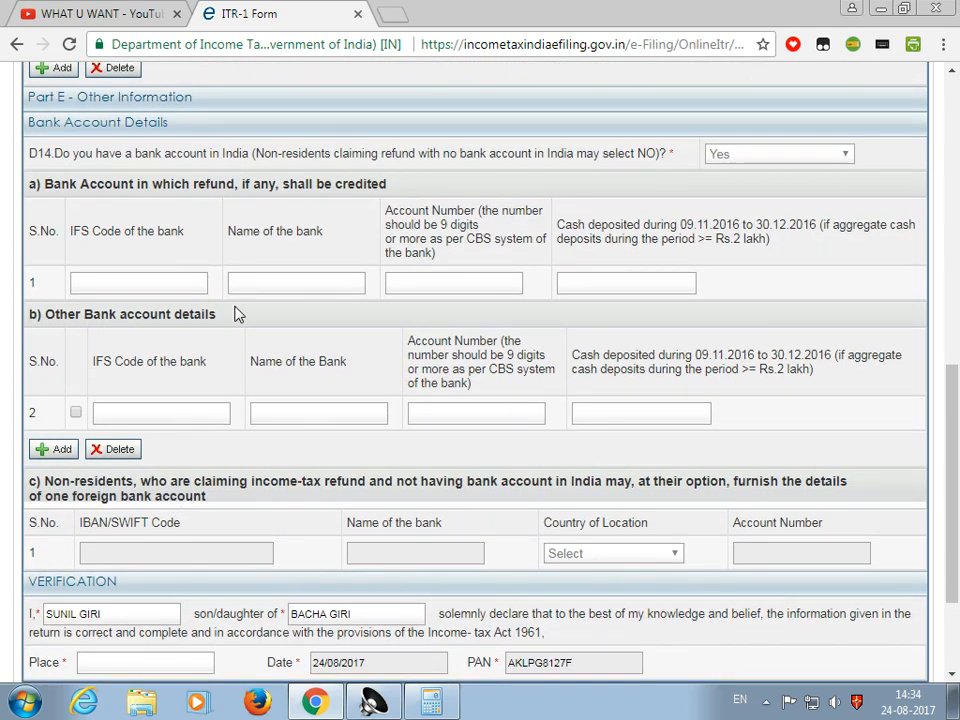
{"action": "scroll", "coordinate": [212, 234], "scroll_direction": "up", "scroll_amount": 1}
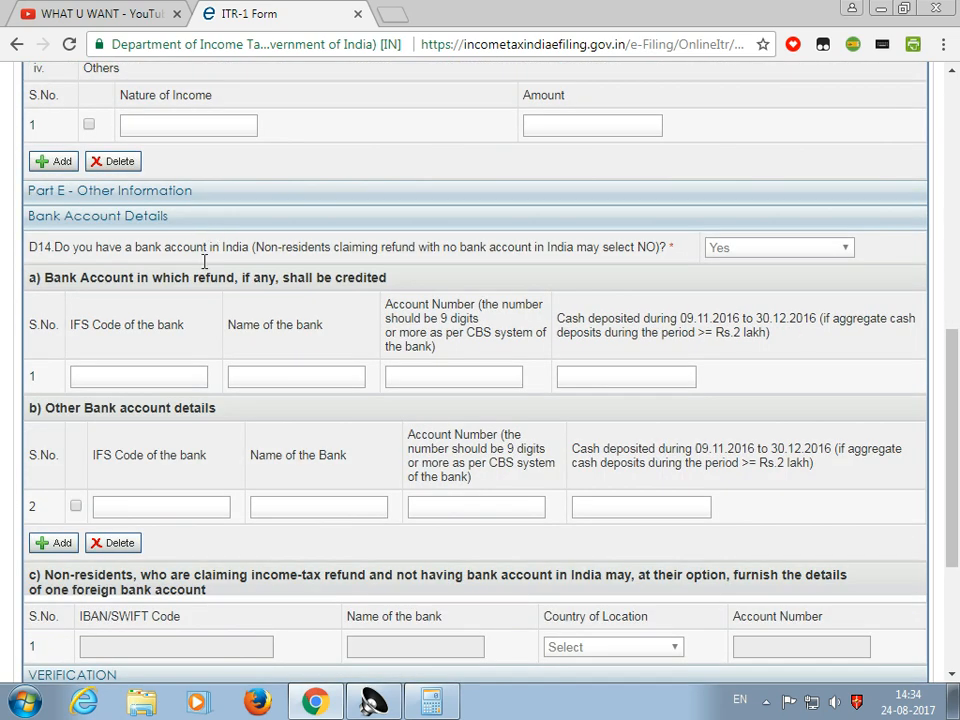
{"action": "left_click", "coordinate": [138, 380]}
{"action": "type", "text": "AR"}
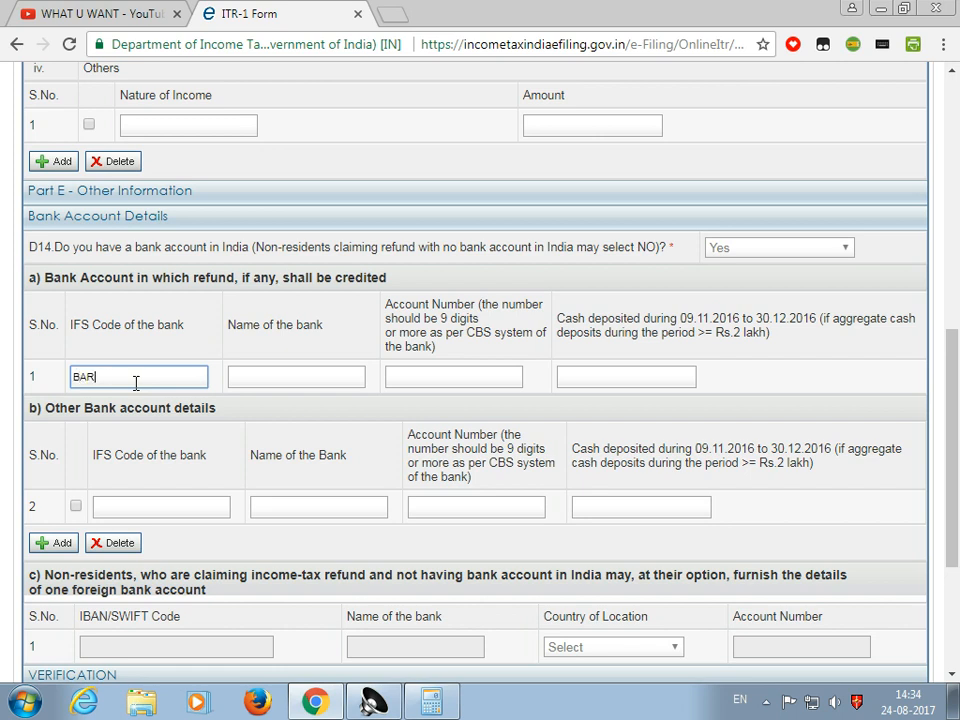
{"action": "type", "text": "0SSILOD"}
{"action": "key", "text": "BackSpace"}
{"action": "key", "text": "BackSpace"}
{"action": "type", "text": "UD"}
{"action": "left_click", "coordinate": [261, 352]}
Re-enter the IFS code as BARB0SSILUD so the bank name reads Bank of Baroda
{"action": "left_click", "coordinate": [152, 168]}
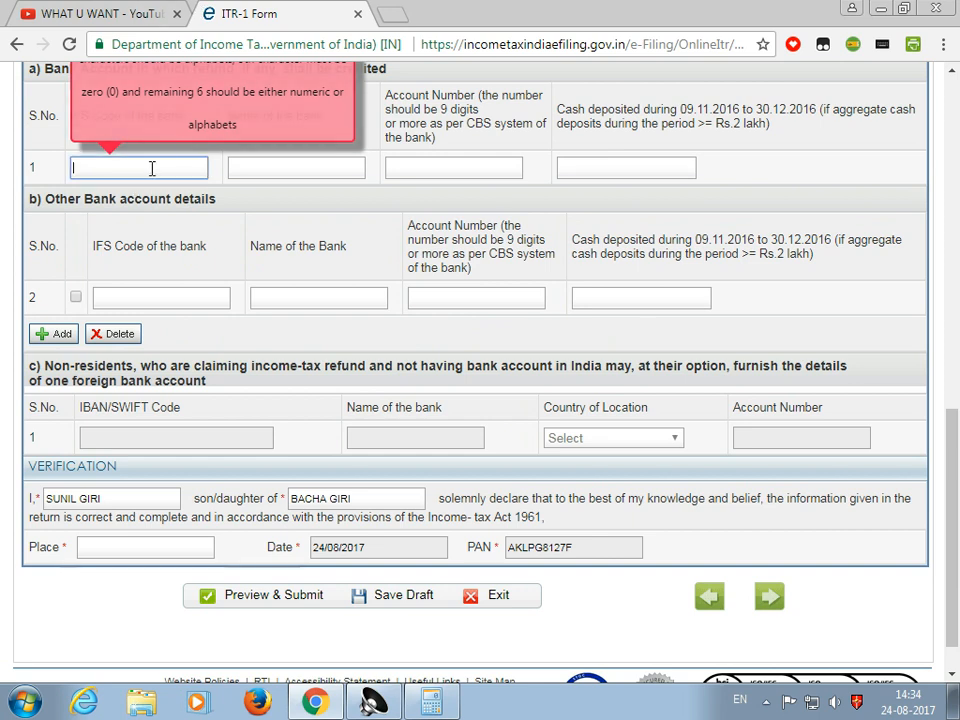
{"action": "type", "text": "BAR"}
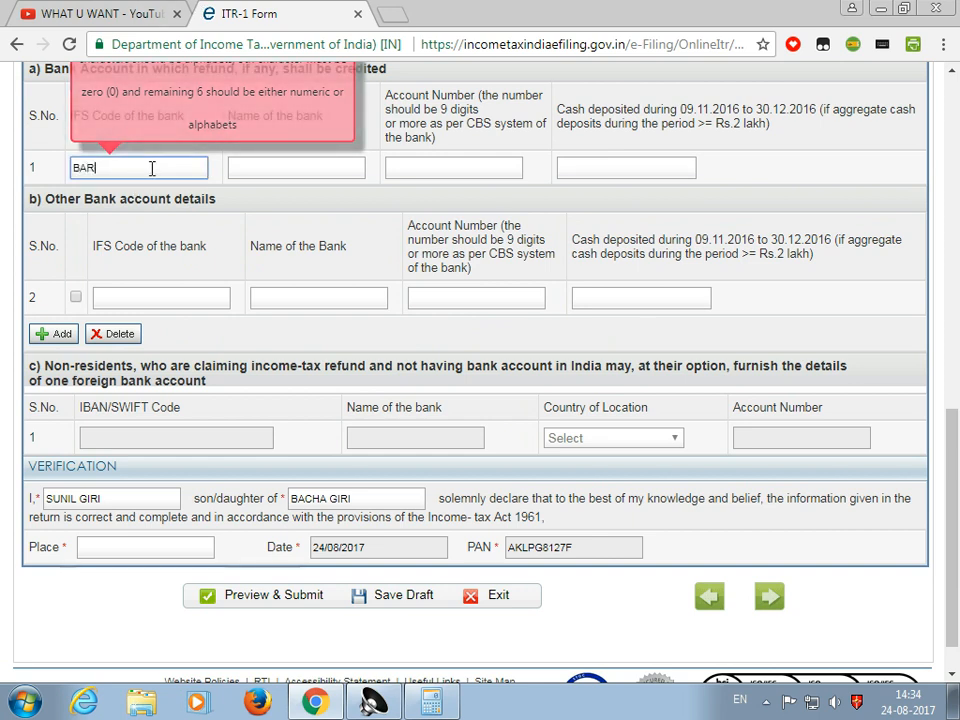
{"action": "type", "text": "B0"}
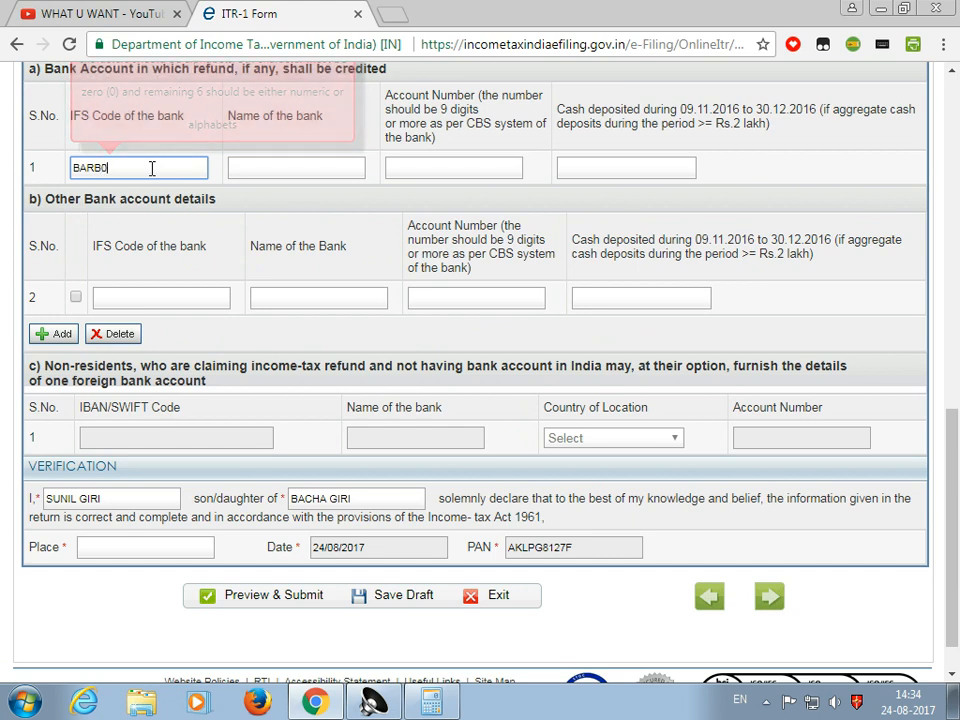
{"action": "type", "text": "SS"}
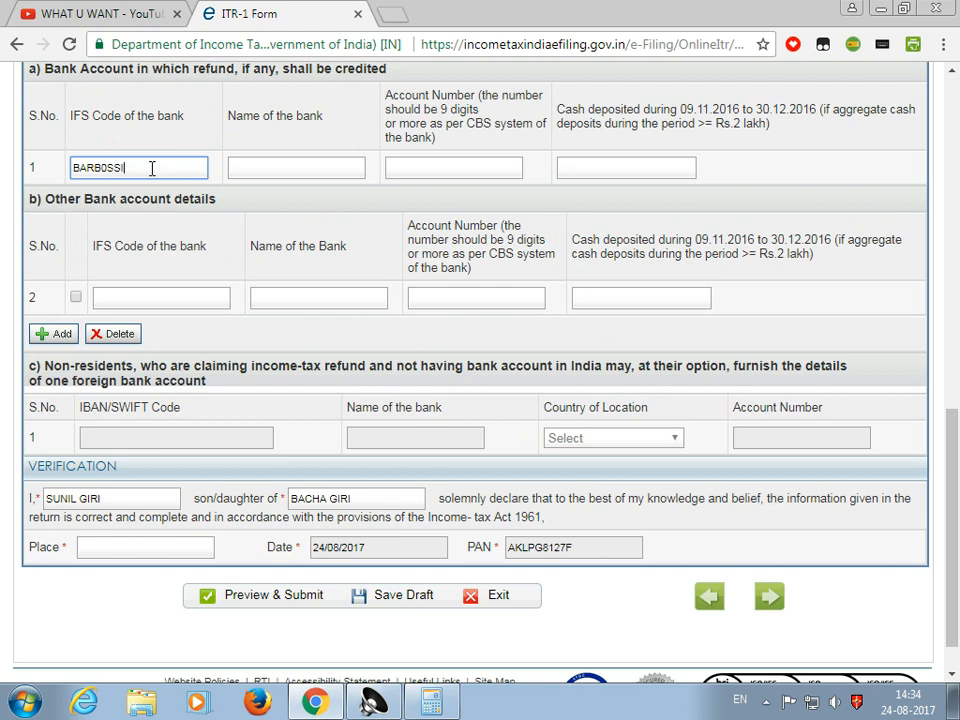
{"action": "type", "text": "ILUD"}
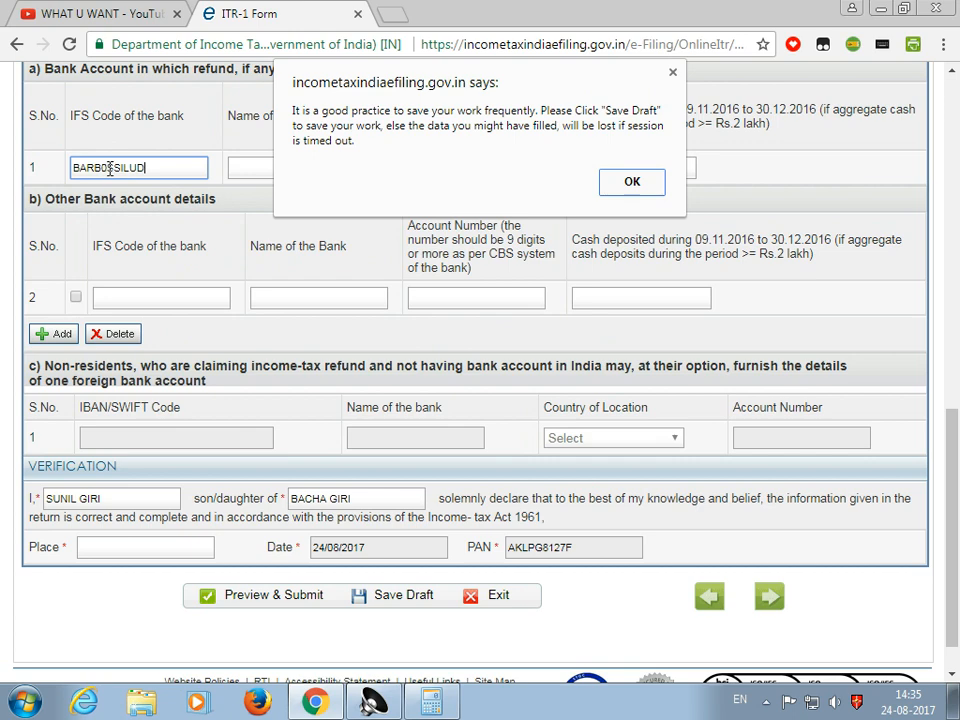
{"action": "left_click", "coordinate": [628, 186]}
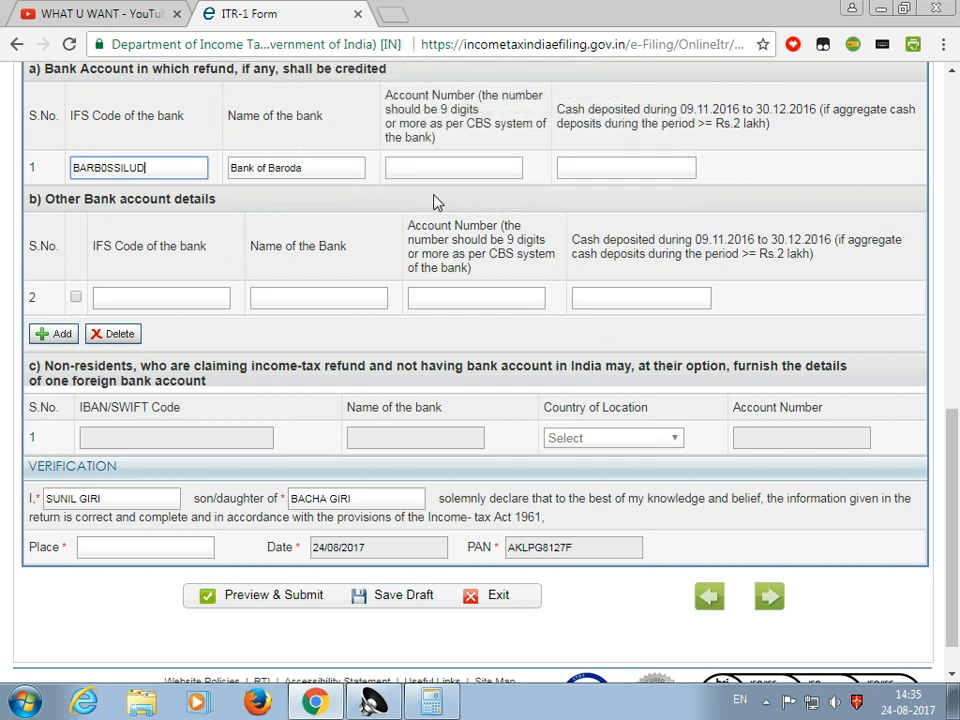
{"action": "left_click", "coordinate": [110, 168]}
{"action": "key", "text": "BackSpace"}
{"action": "type", "text": "O"}
{"action": "left_click", "coordinate": [293, 182]}
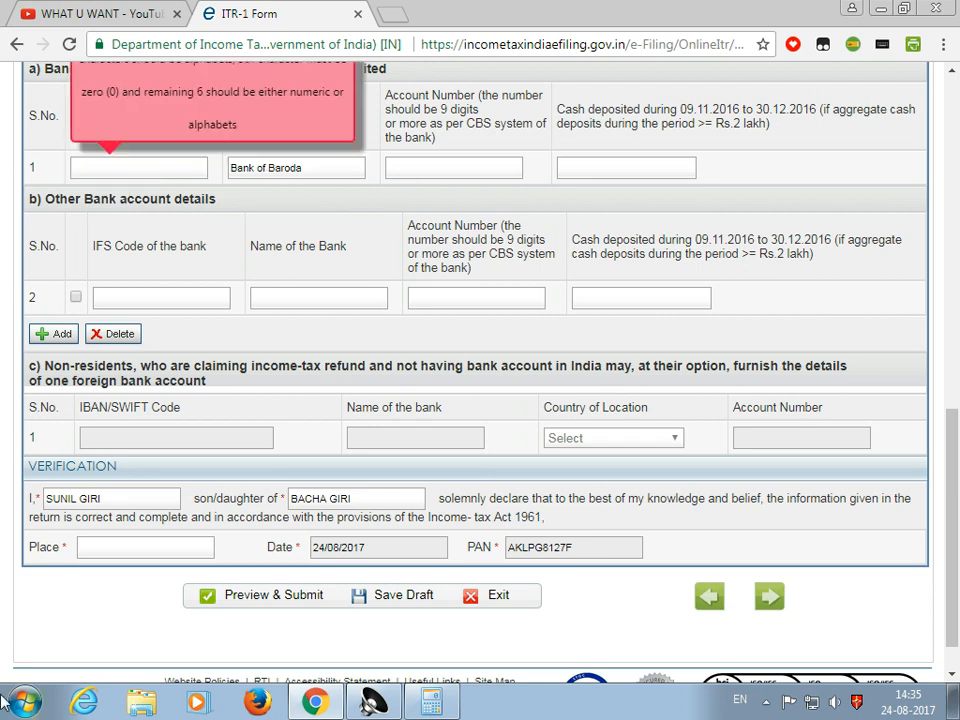
{"action": "left_click", "coordinate": [144, 170]}
{"action": "type", "text": "BAR"}
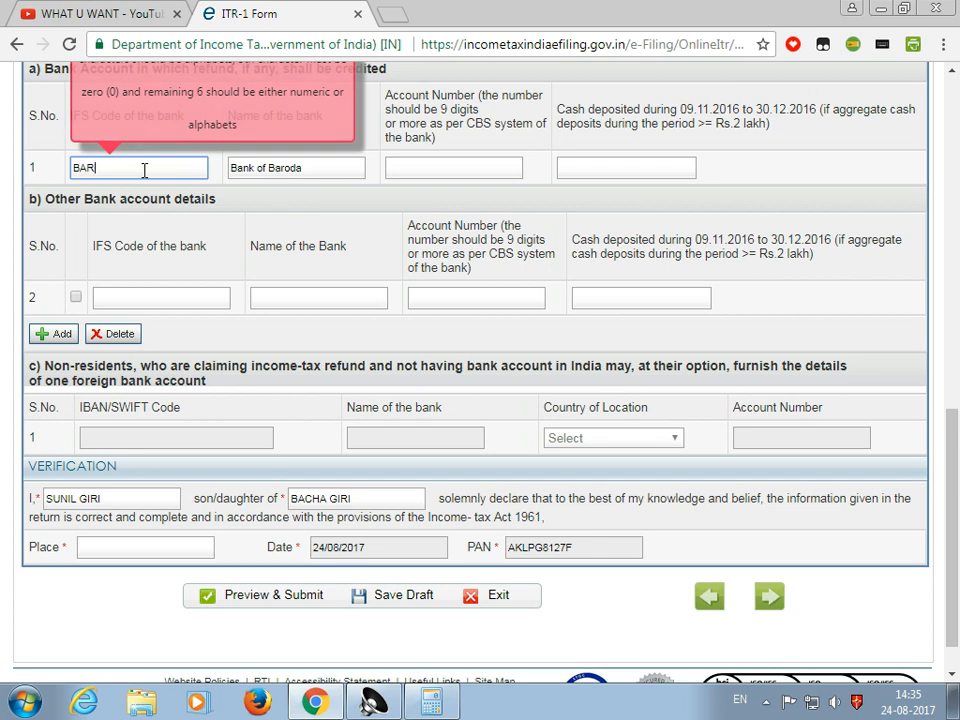
{"action": "type", "text": "B0"}
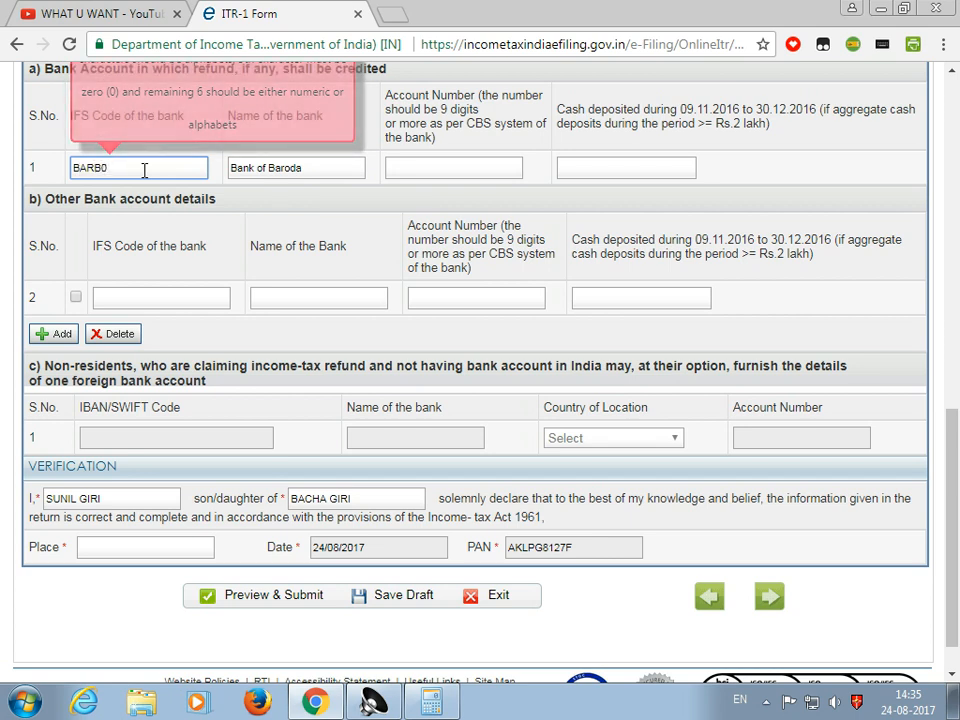
{"action": "type", "text": "SSIL"}
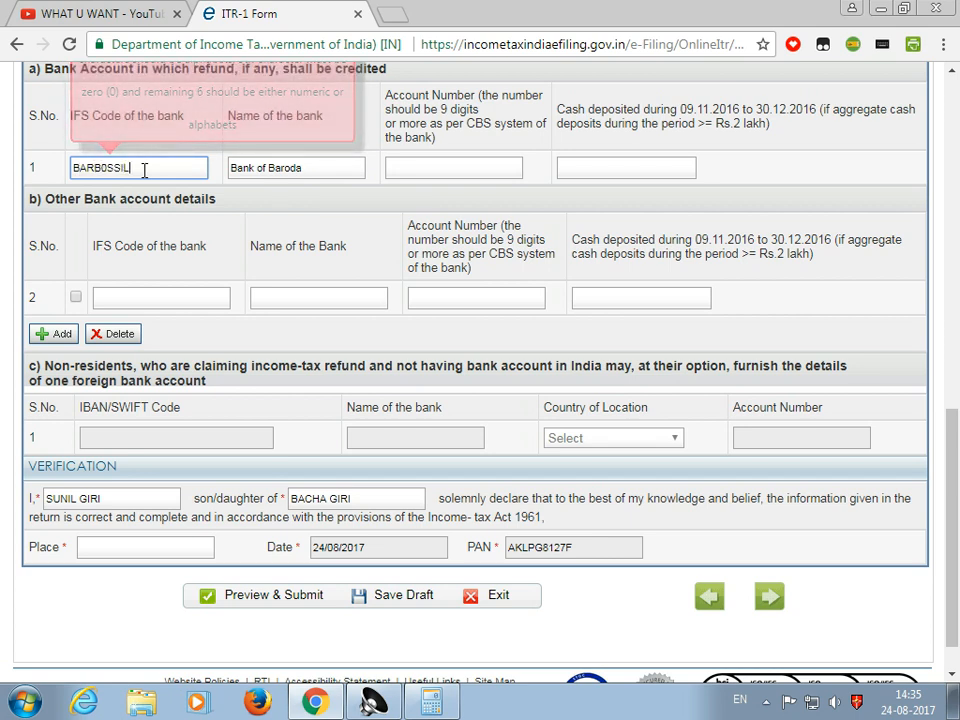
{"action": "type", "text": "UD"}
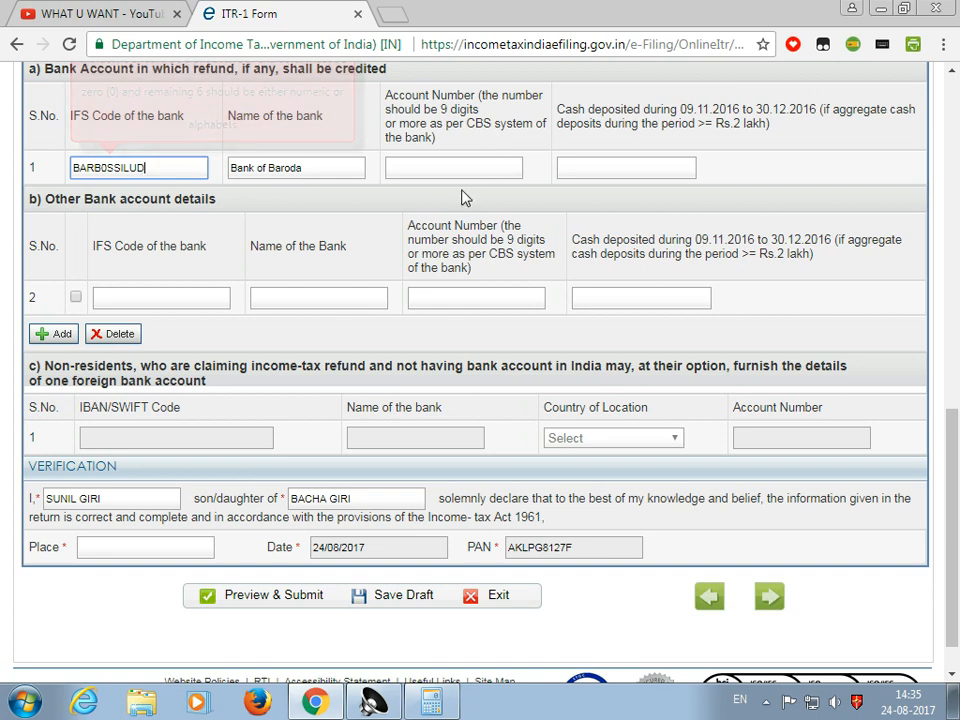
{"action": "left_click", "coordinate": [422, 212]}
Enter the refund bank account number in row 1's Account Number field
{"action": "left_click", "coordinate": [462, 170]}
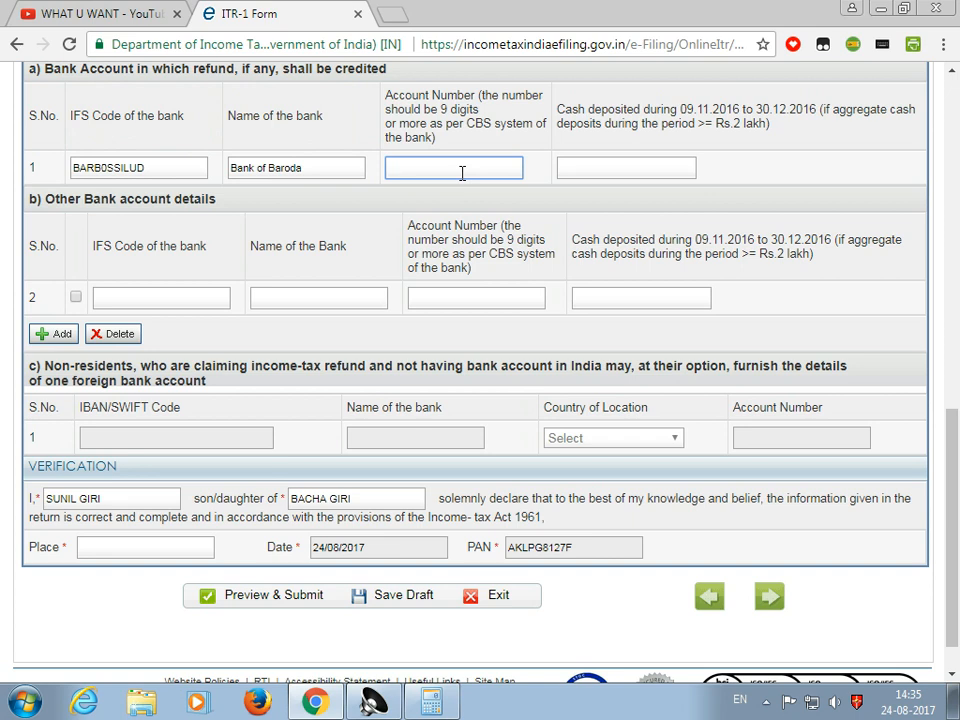
{"action": "left_click", "coordinate": [592, 203]}
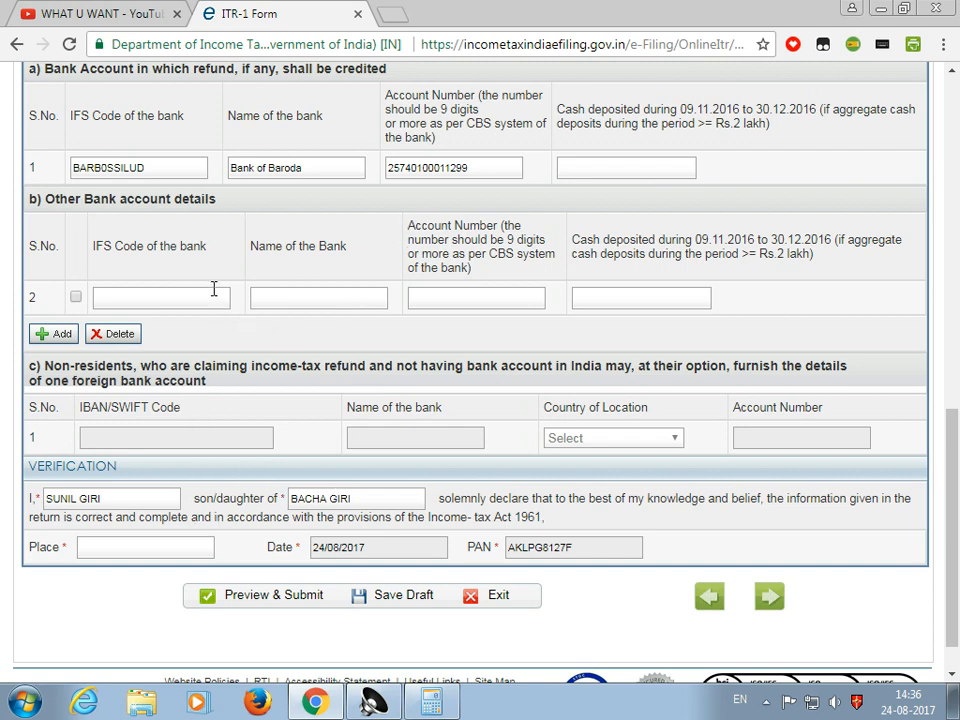
Confirm the verification name fields and enter LUDHIANA as the place of verification
{"action": "left_click", "coordinate": [106, 497]}
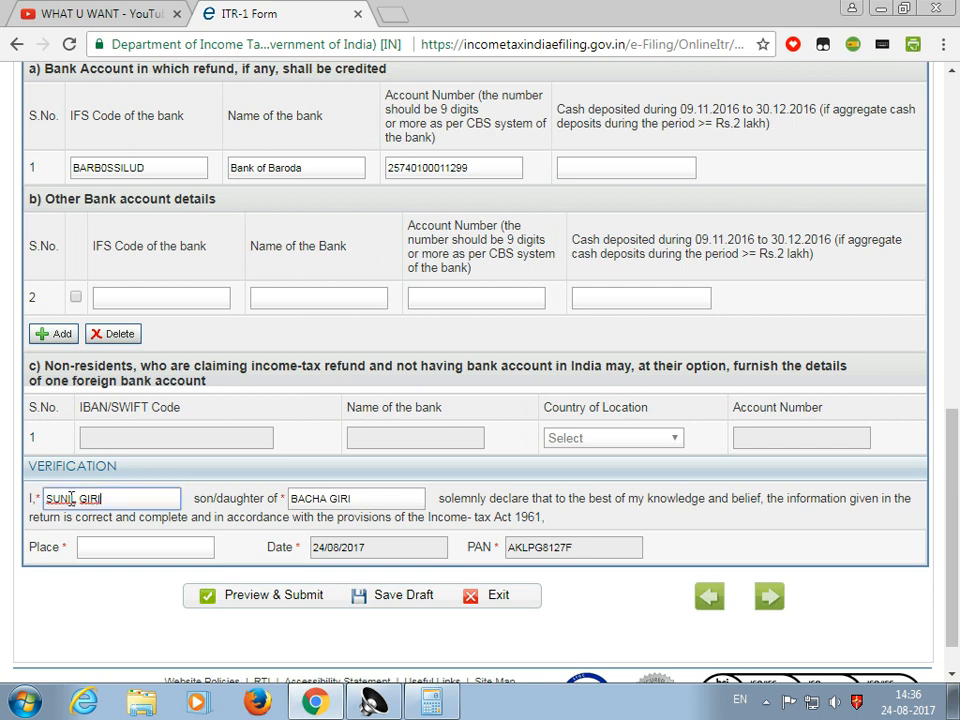
{"action": "left_click", "coordinate": [375, 500]}
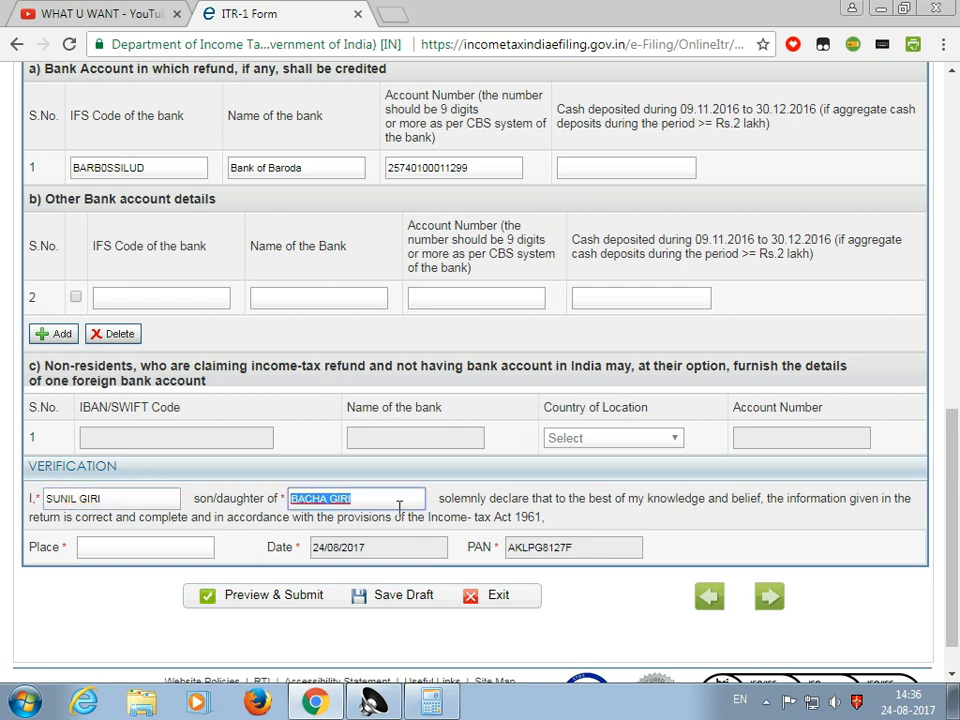
{"action": "left_click", "coordinate": [110, 546]}
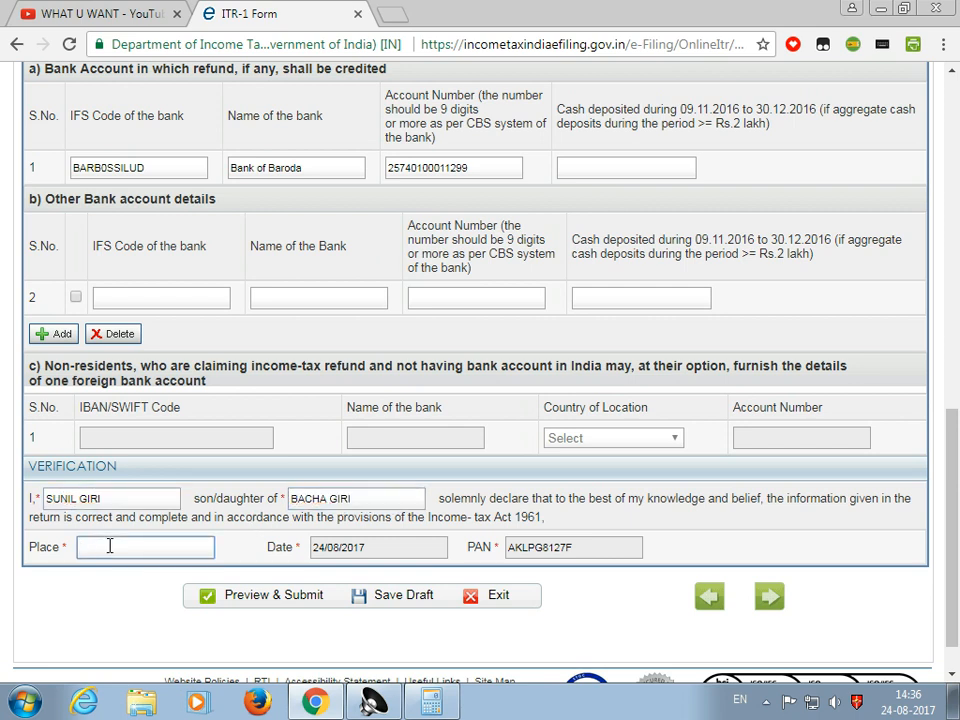
{"action": "type", "text": "LUDHIANA"}
Save the return as a draft
{"action": "left_click", "coordinate": [390, 598]}
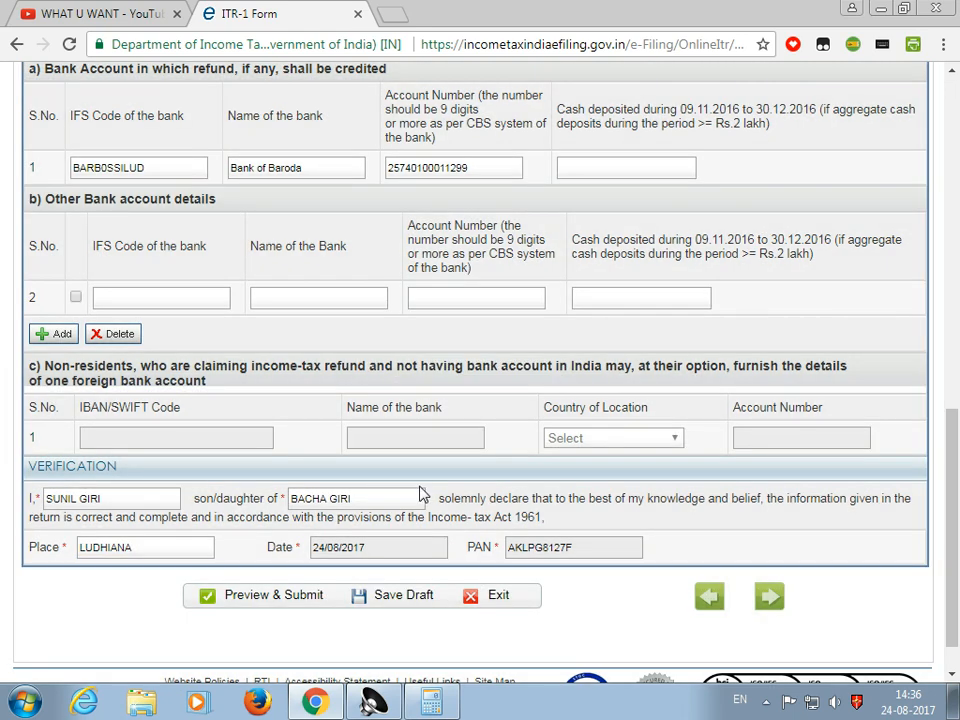
{"action": "scroll", "coordinate": [422, 495], "scroll_direction": "up", "scroll_amount": 3}
{"action": "scroll", "coordinate": [422, 495], "scroll_direction": "up", "scroll_amount": 6}
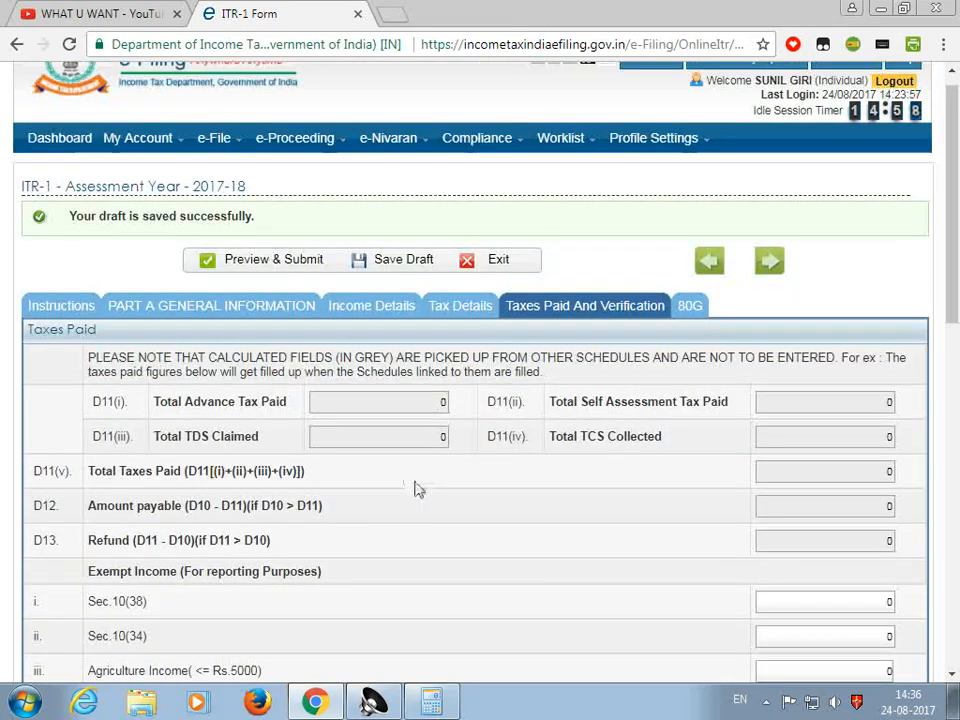
Check the empty 80G donation tables, then generate the ITR-1 preview
{"action": "left_click", "coordinate": [690, 306]}
{"action": "scroll", "coordinate": [261, 484], "scroll_direction": "down", "scroll_amount": 5}
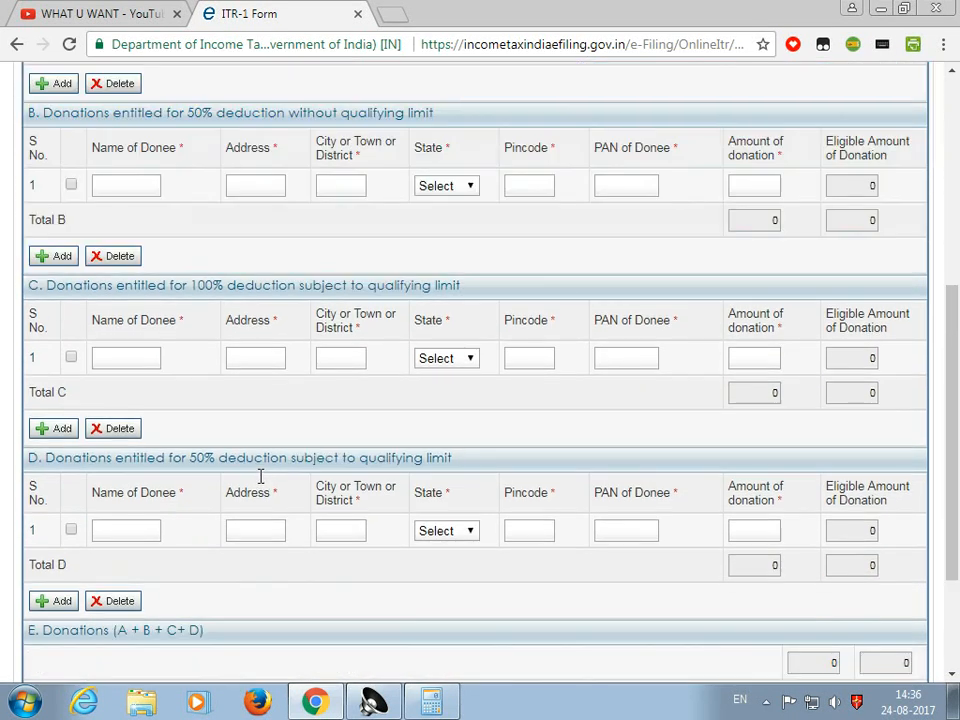
{"action": "scroll", "coordinate": [257, 507], "scroll_direction": "up", "scroll_amount": 3}
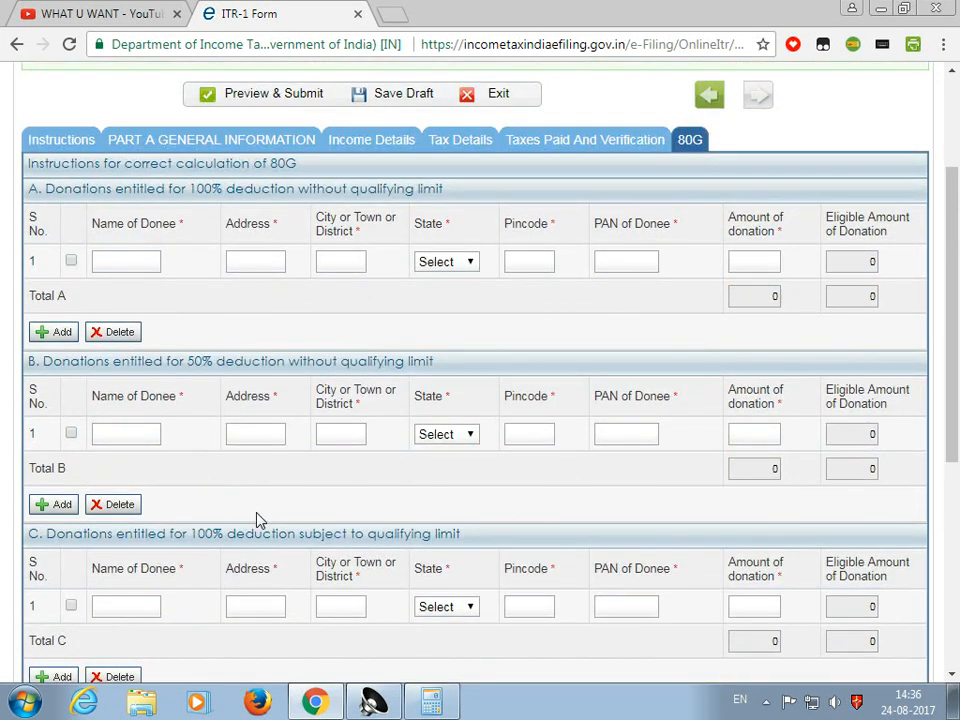
{"action": "scroll", "coordinate": [395, 515], "scroll_direction": "down", "scroll_amount": 3}
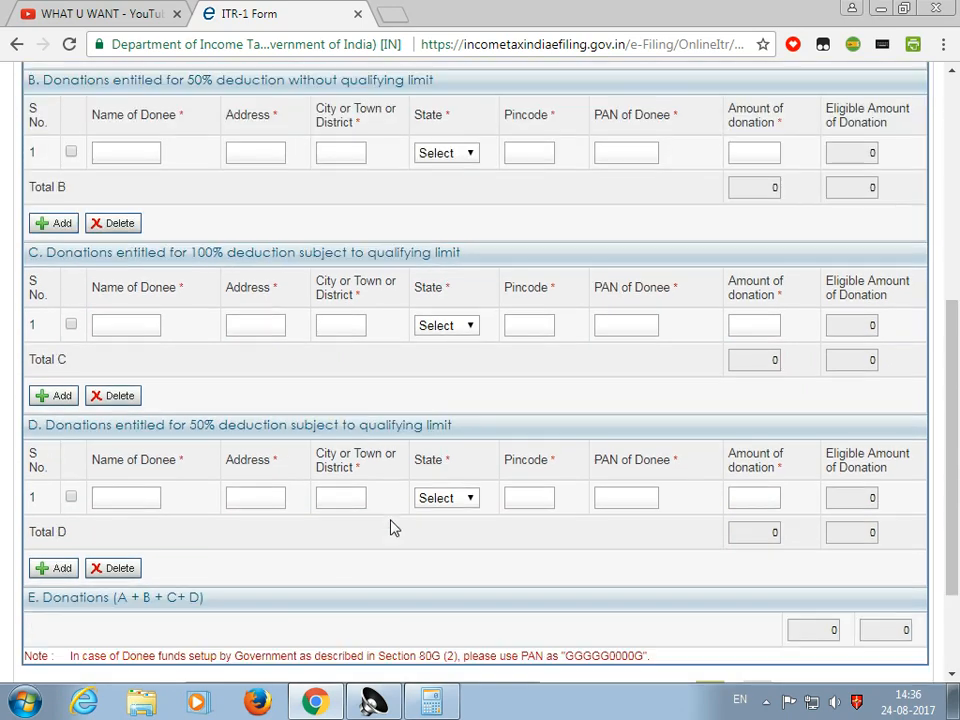
{"action": "scroll", "coordinate": [392, 529], "scroll_direction": "down", "scroll_amount": 2}
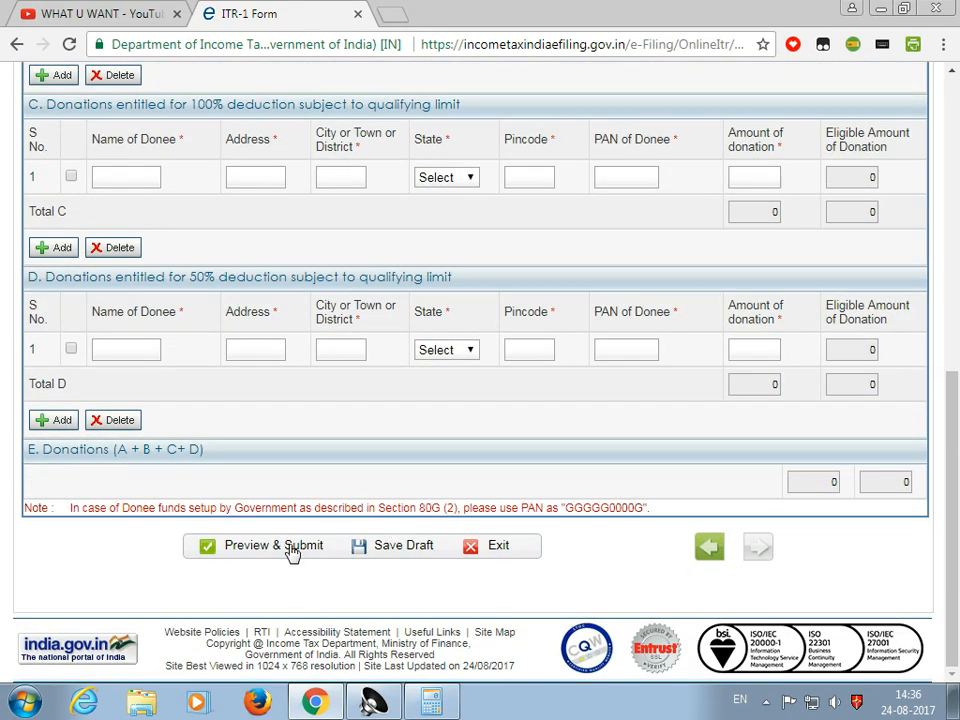
{"action": "scroll", "coordinate": [368, 640], "scroll_direction": "up", "scroll_amount": 2}
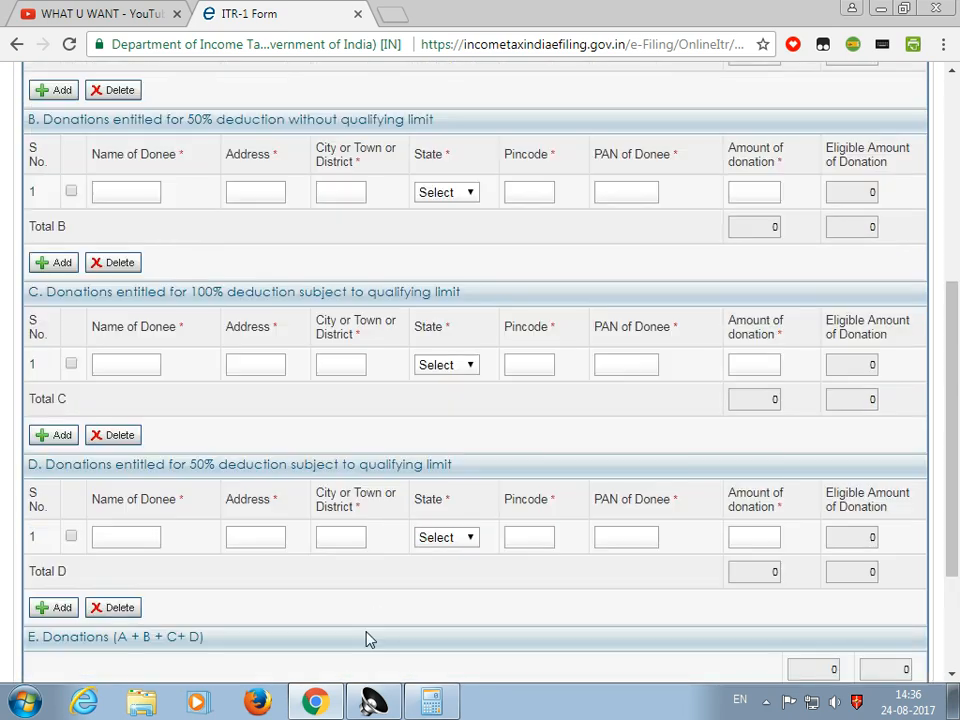
{"action": "scroll", "coordinate": [368, 660], "scroll_direction": "down", "scroll_amount": 2}
{"action": "left_click", "coordinate": [278, 548]}
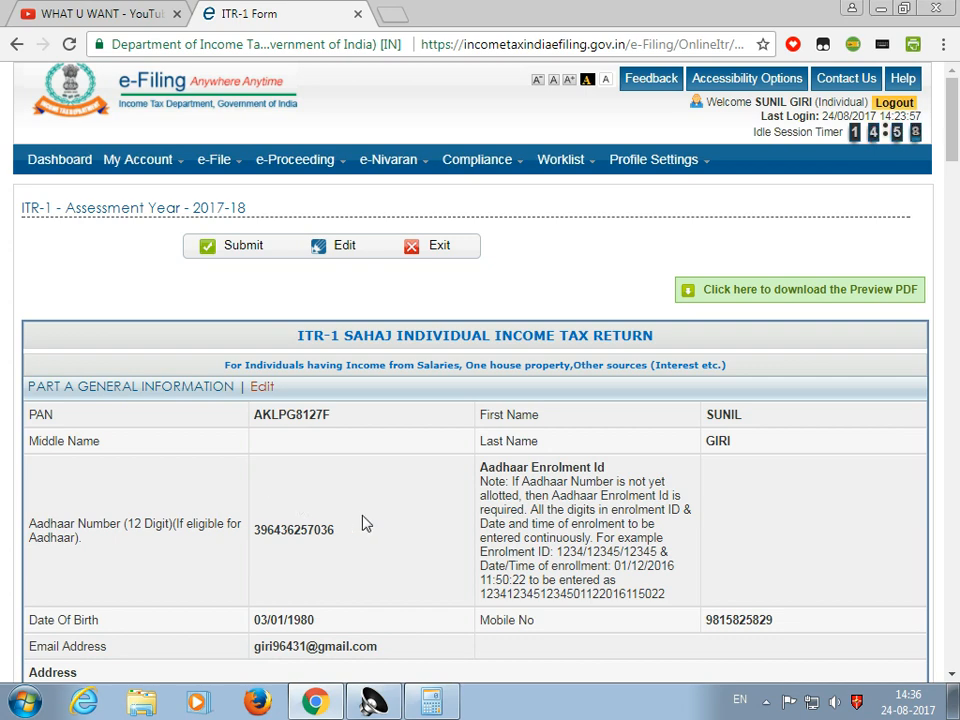
Review the preview, showing taxable income 192000 and zero tax, then submit the ITR-1
{"action": "scroll", "coordinate": [366, 530], "scroll_direction": "down", "scroll_amount": 3}
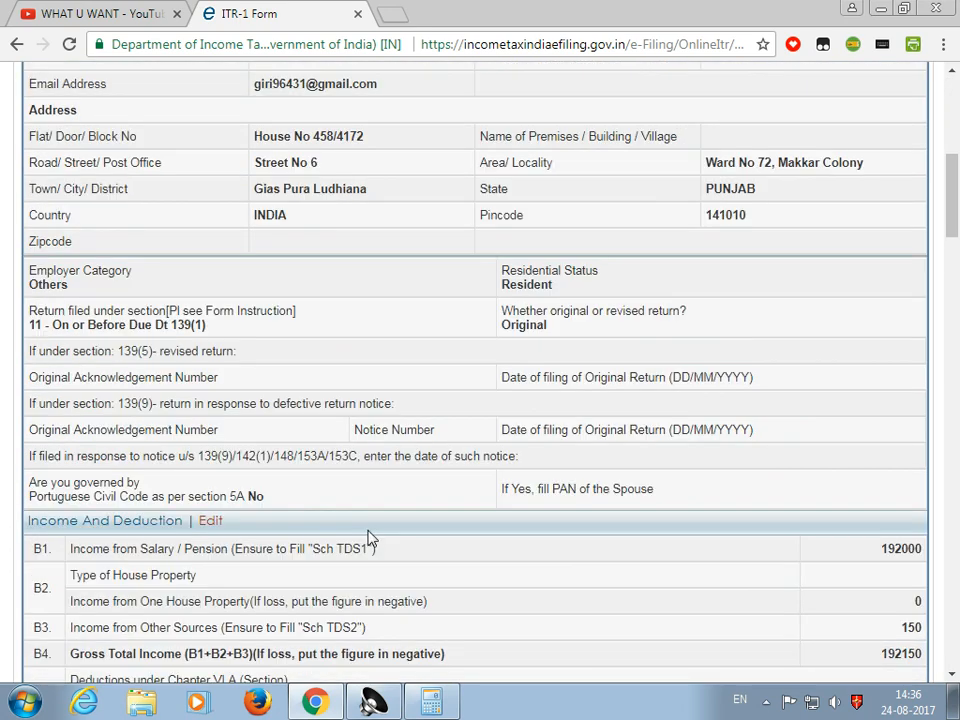
{"action": "scroll", "coordinate": [367, 537], "scroll_direction": "down", "scroll_amount": 6}
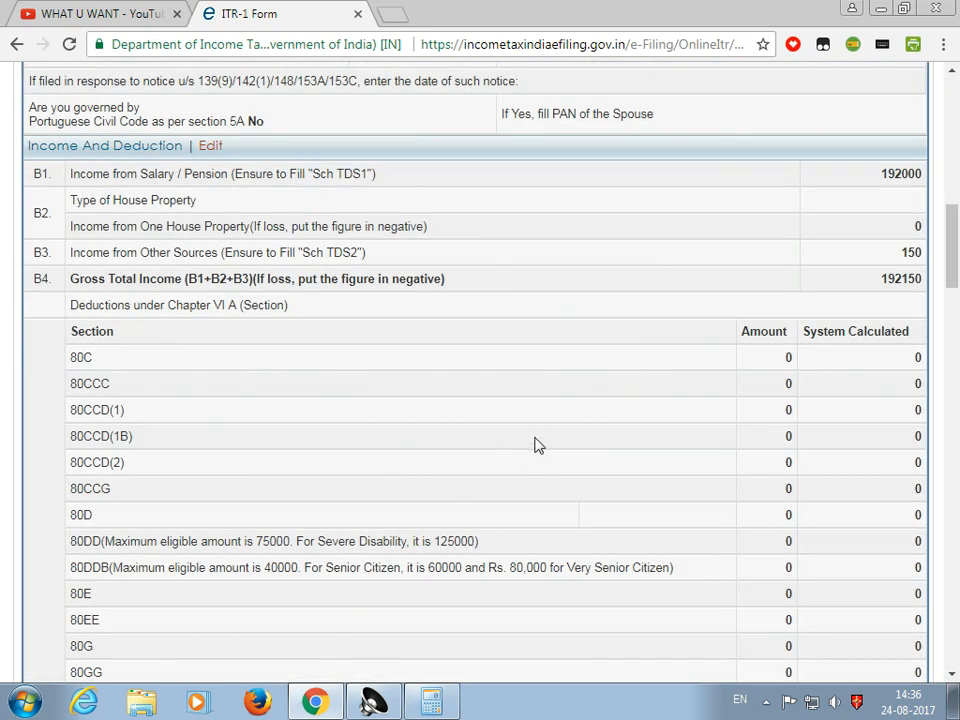
{"action": "scroll", "coordinate": [533, 470], "scroll_direction": "down", "scroll_amount": 9}
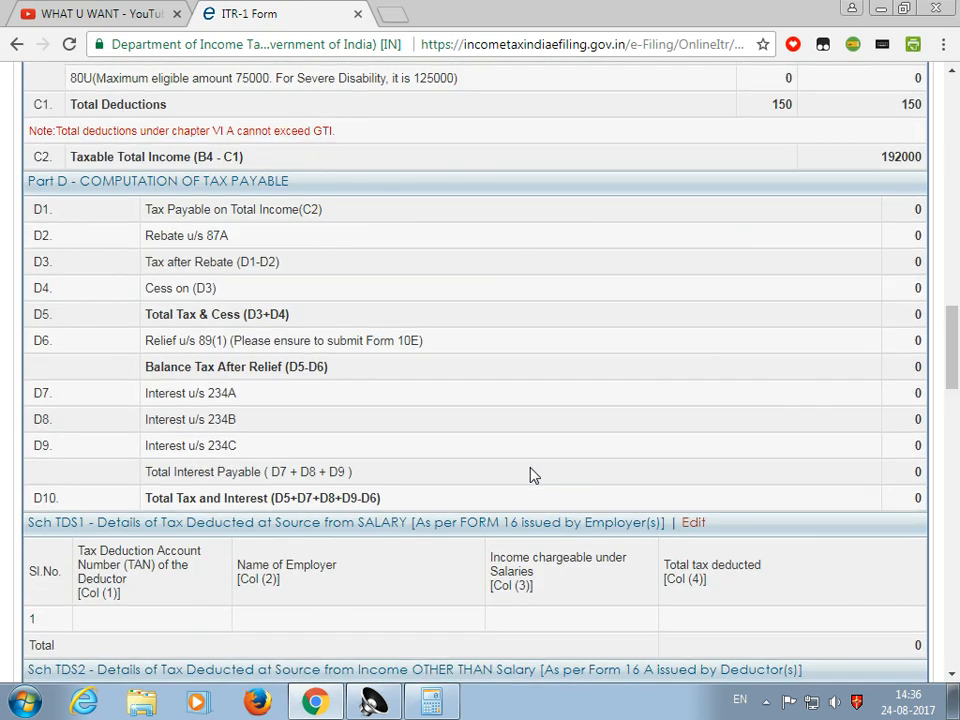
{"action": "scroll", "coordinate": [533, 478], "scroll_direction": "down", "scroll_amount": 12}
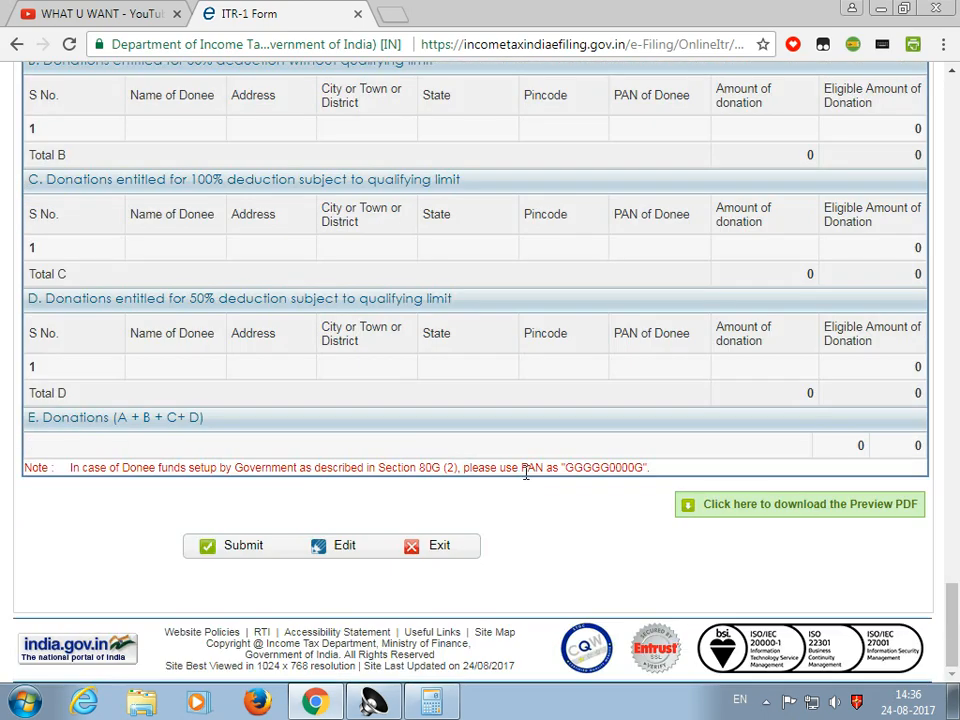
{"action": "left_click", "coordinate": [241, 549]}
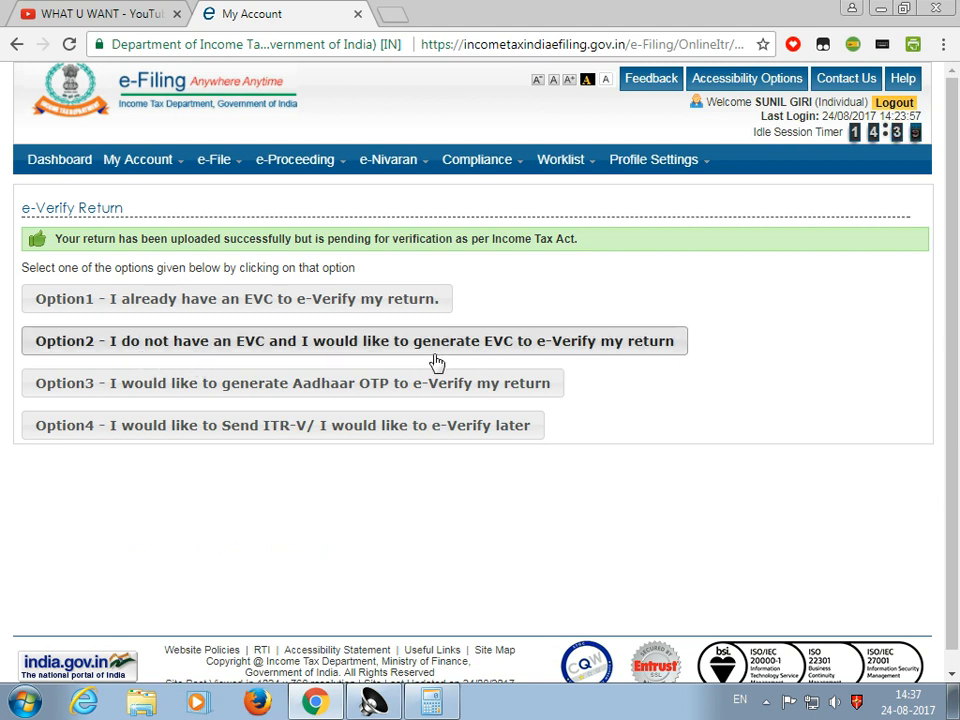
{"action": "left_click", "coordinate": [360, 350]}
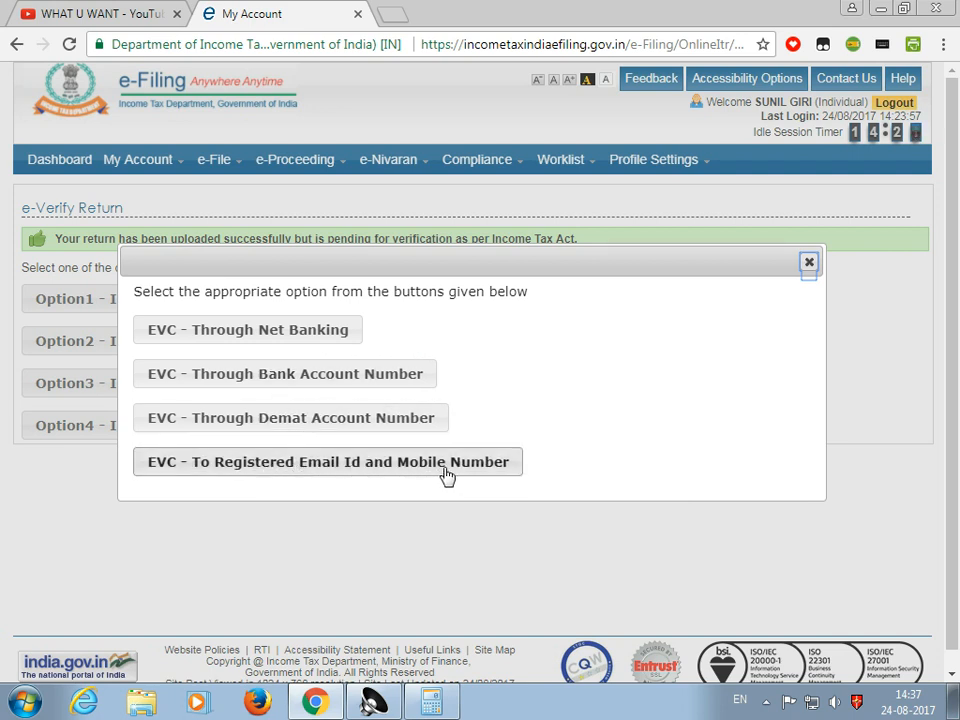
{"action": "left_click", "coordinate": [809, 265]}
{"action": "mouse_move", "coordinate": [216, 169]}
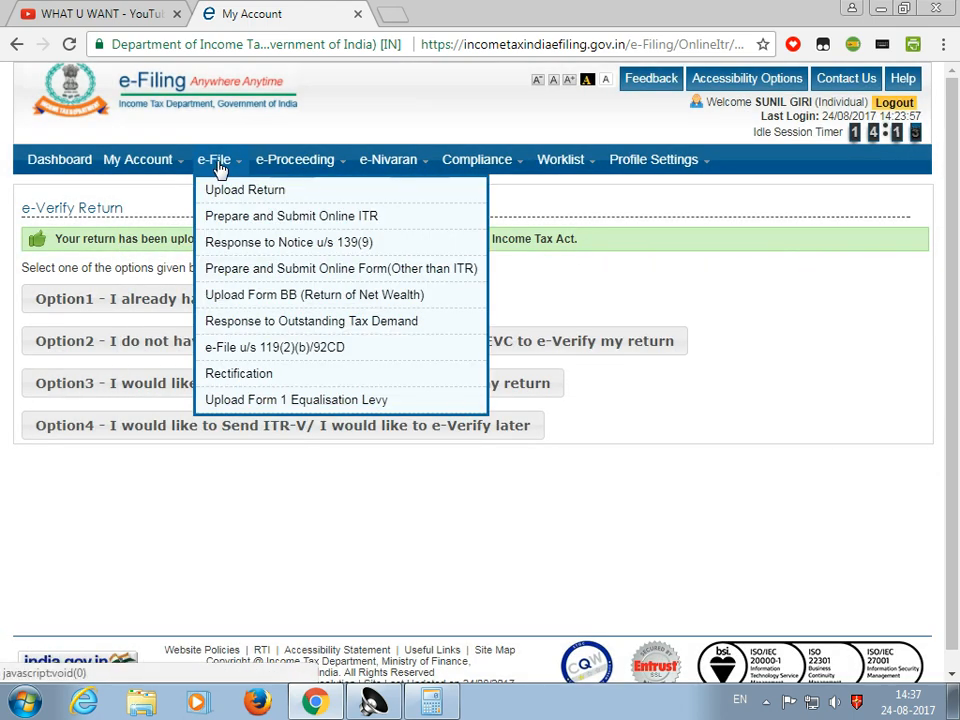
View the e-filed IncomeTax Returns for assessment year 2017-18 under My Account
{"action": "mouse_move", "coordinate": [186, 171]}
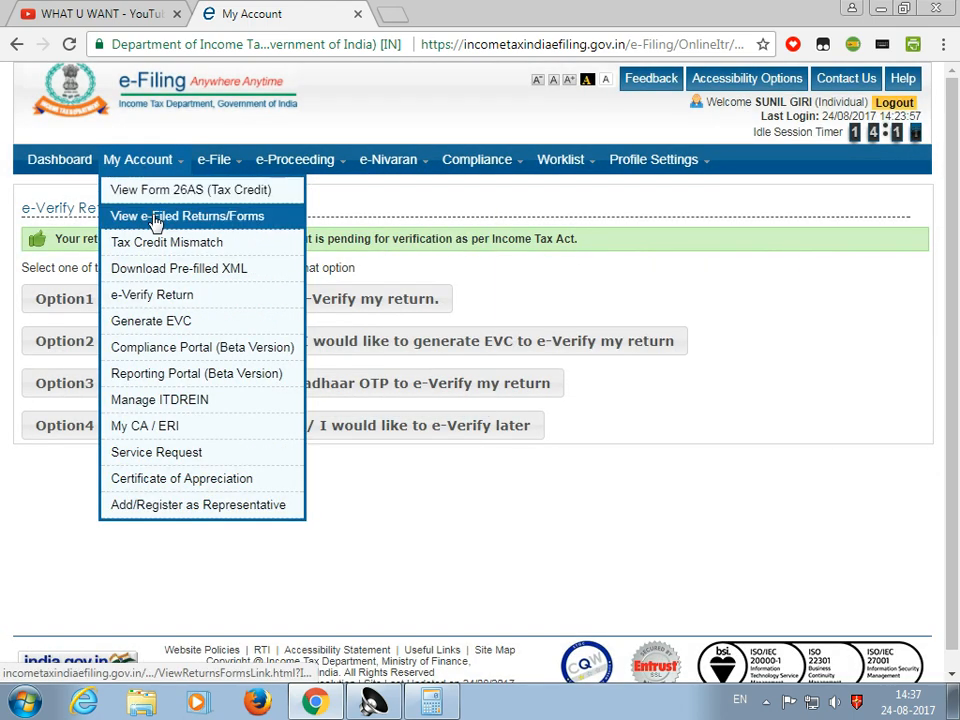
{"action": "left_click", "coordinate": [155, 219]}
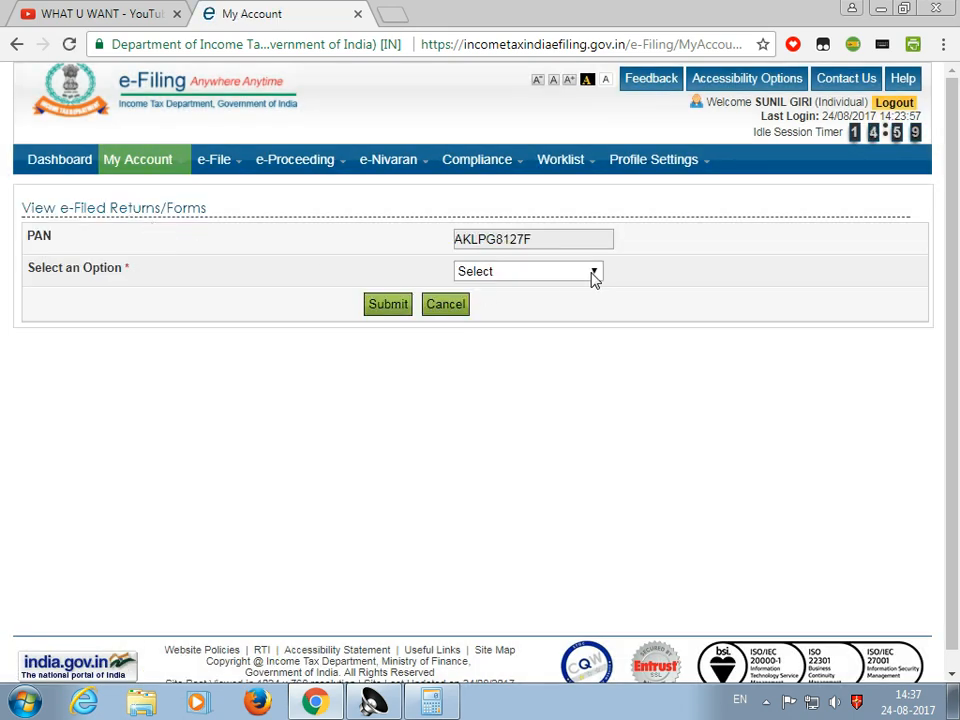
{"action": "left_click", "coordinate": [593, 273]}
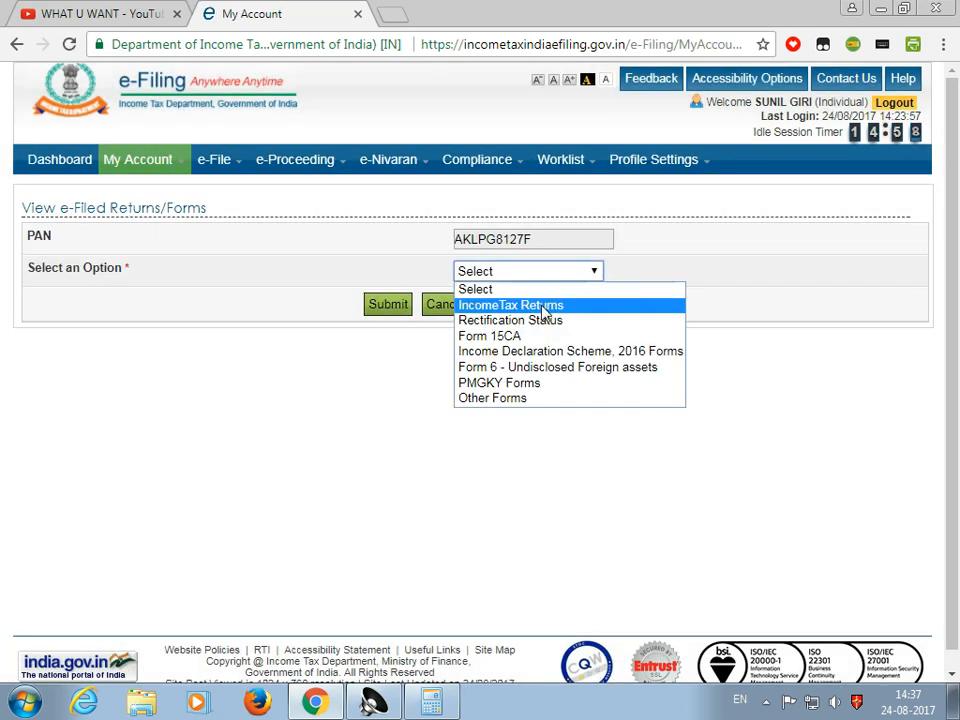
{"action": "left_click", "coordinate": [542, 306]}
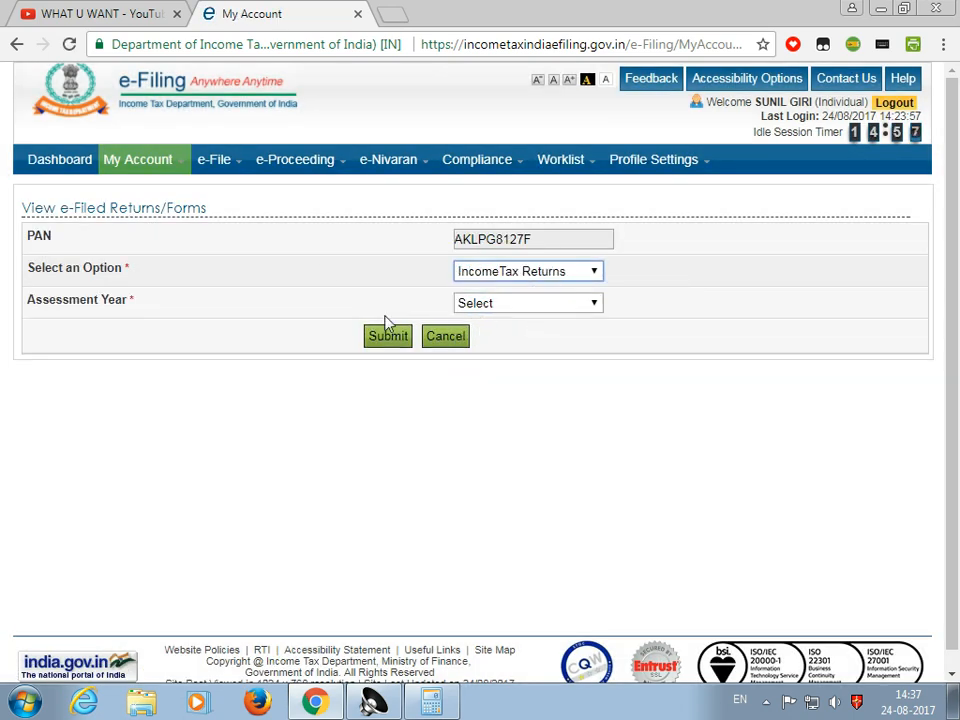
{"action": "left_click", "coordinate": [484, 310]}
{"action": "left_click", "coordinate": [492, 336]}
{"action": "left_click", "coordinate": [389, 346]}
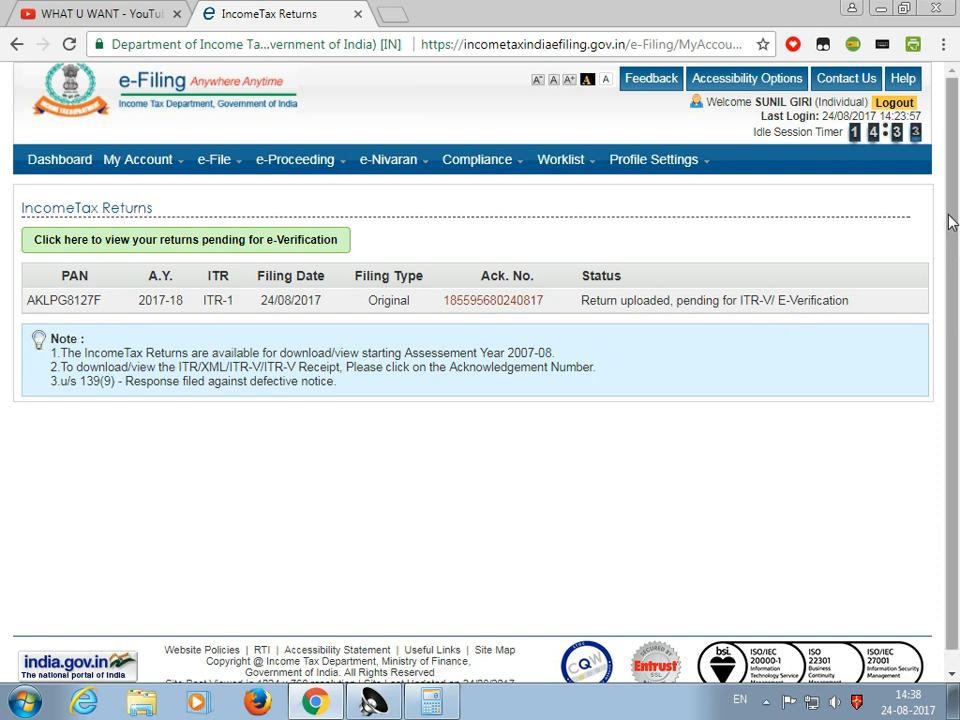
{"action": "scroll", "coordinate": [945, 272], "scroll_direction": "down", "scroll_amount": 1}
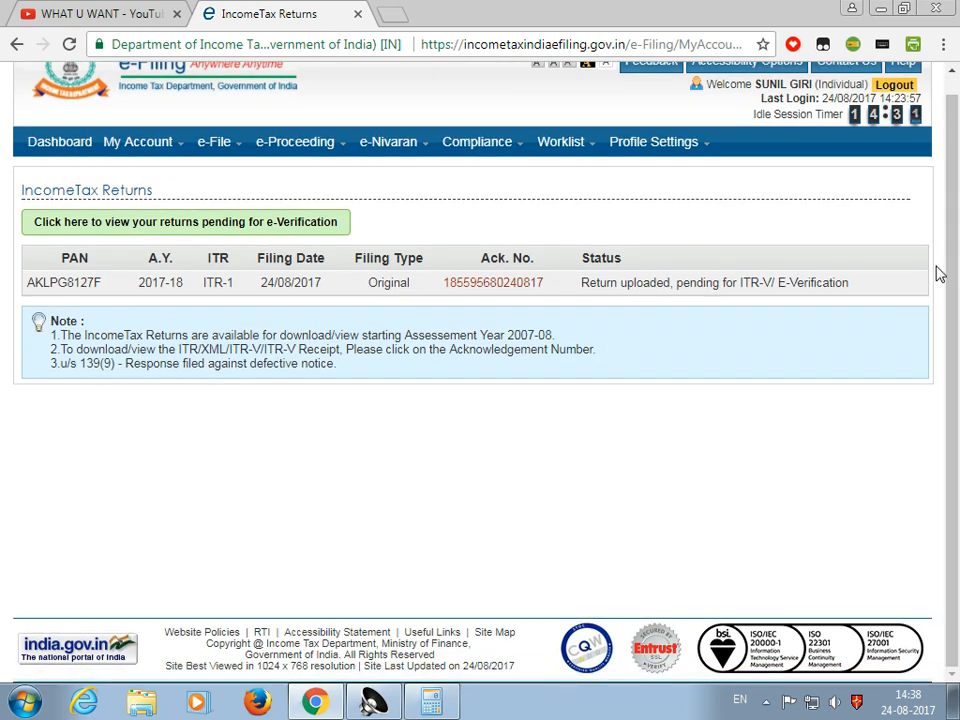